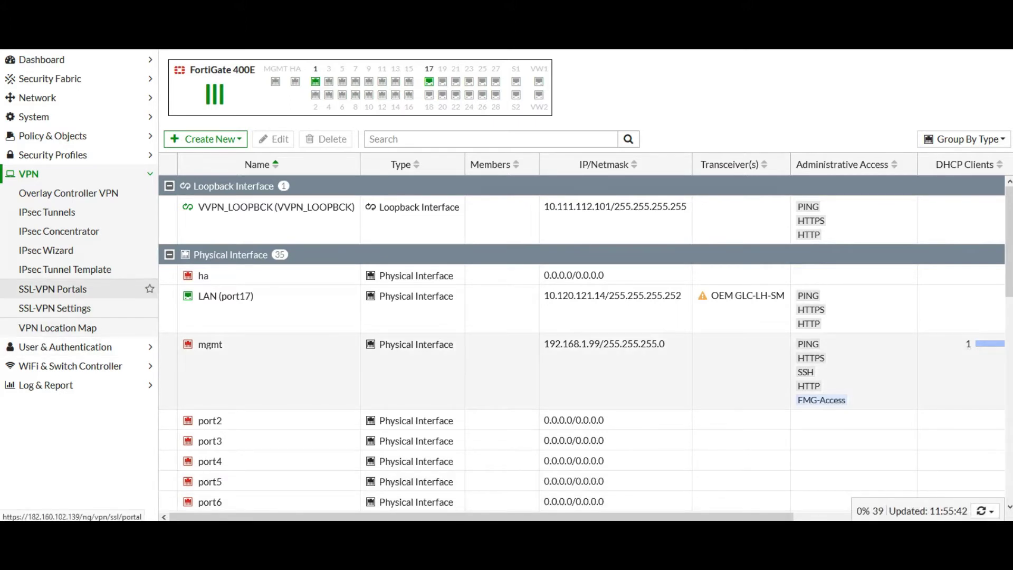
- Open the SSL-VPN Portals list under the VPN menu
left_click(53, 288)
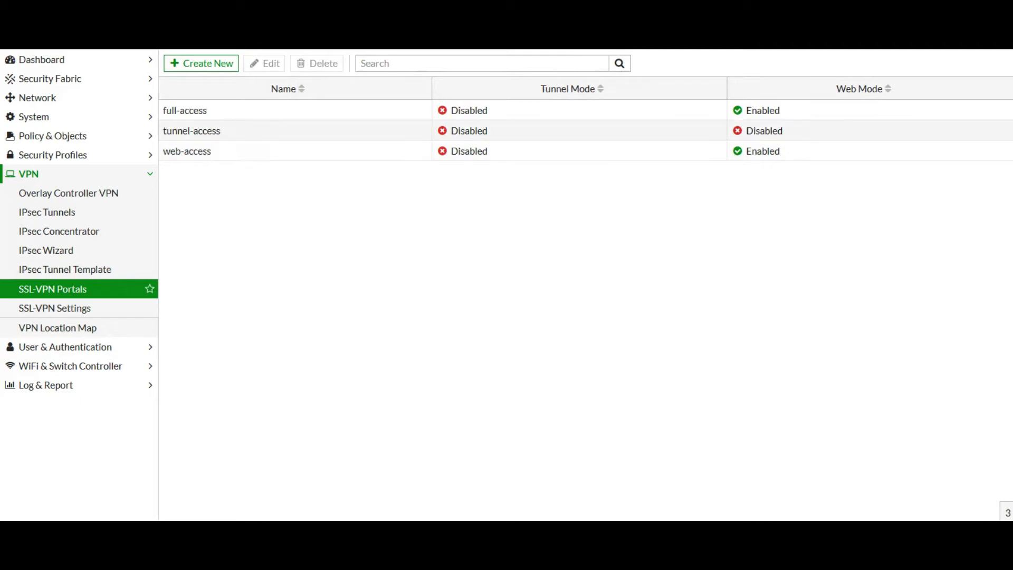
- Edit the full-access portal: turn on Tunnel Mode and add SSLVPN_TUNNEL_ADDR1 as its source IP pool
double_click(211, 110)
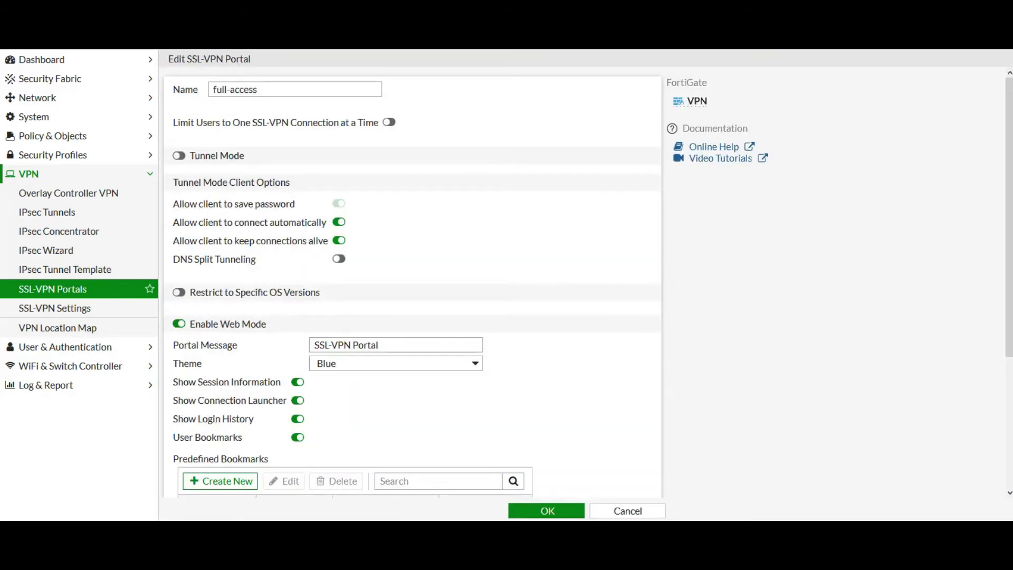
left_click(179, 155)
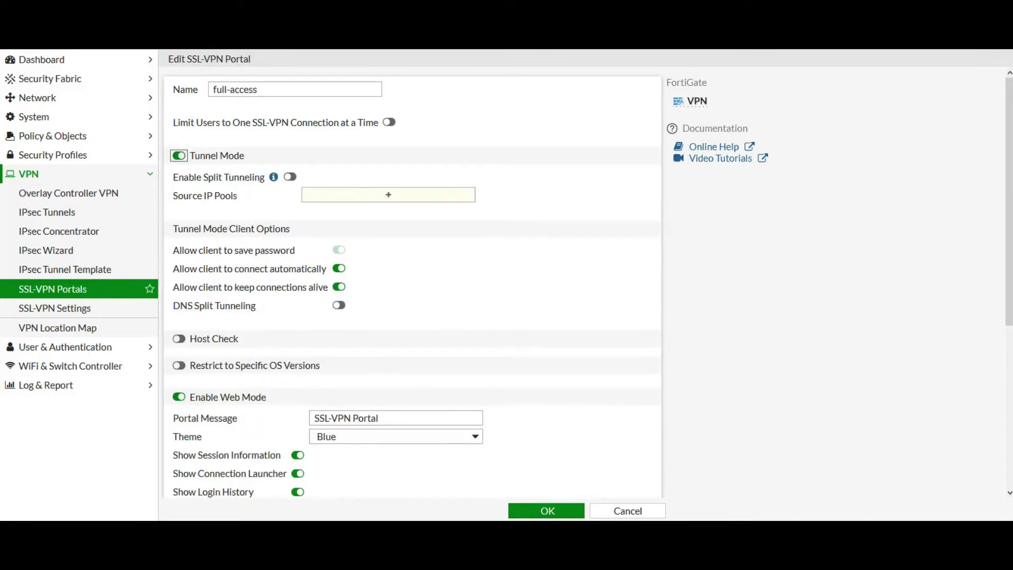
left_click(388, 194)
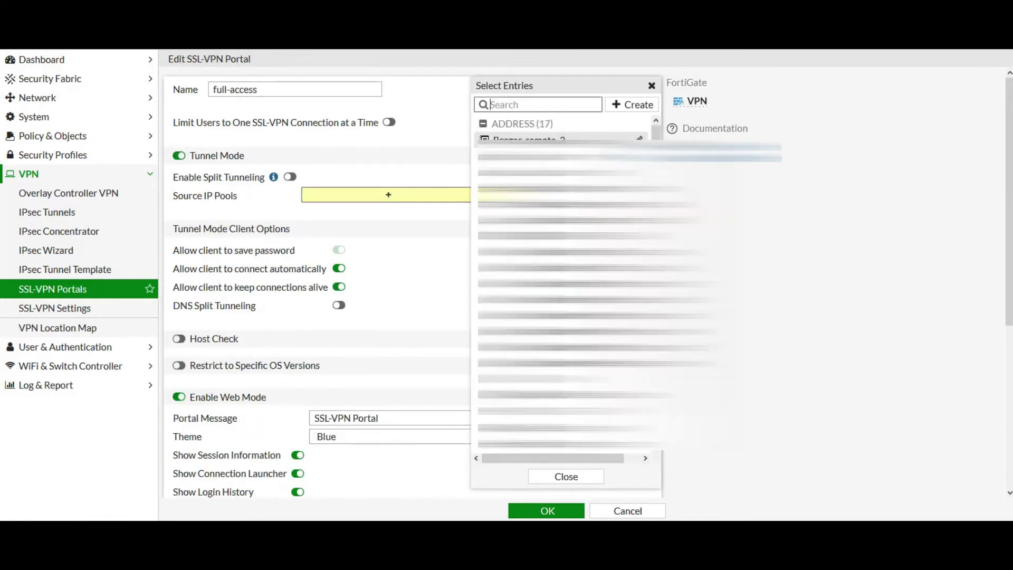
type("ssl")
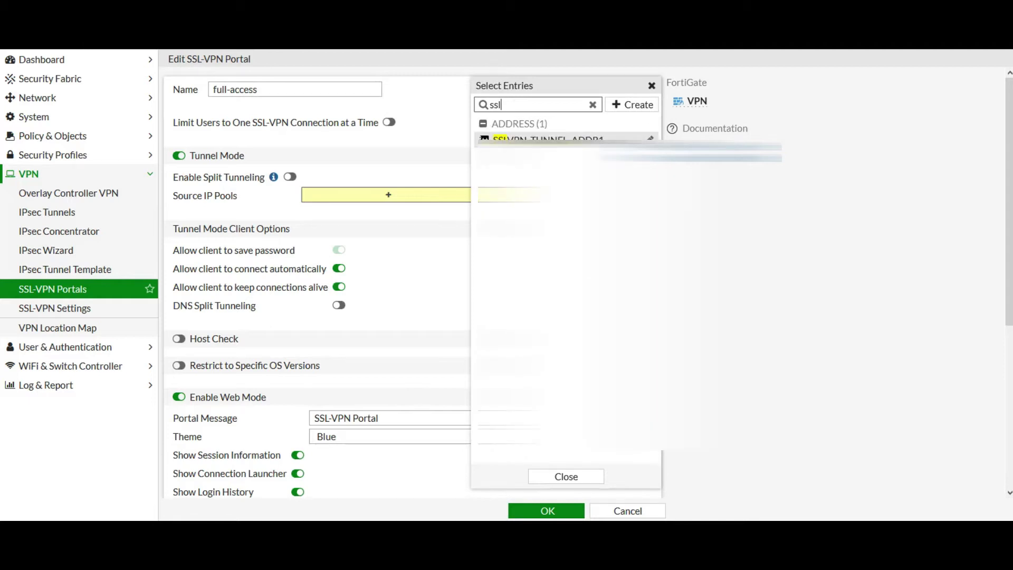
mouse_move(528, 138)
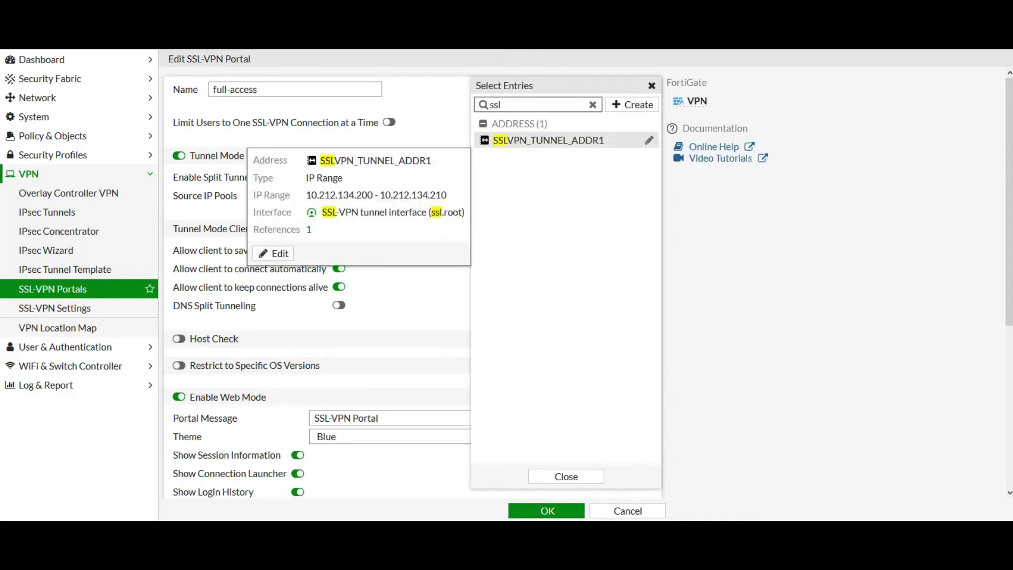
left_click(528, 140)
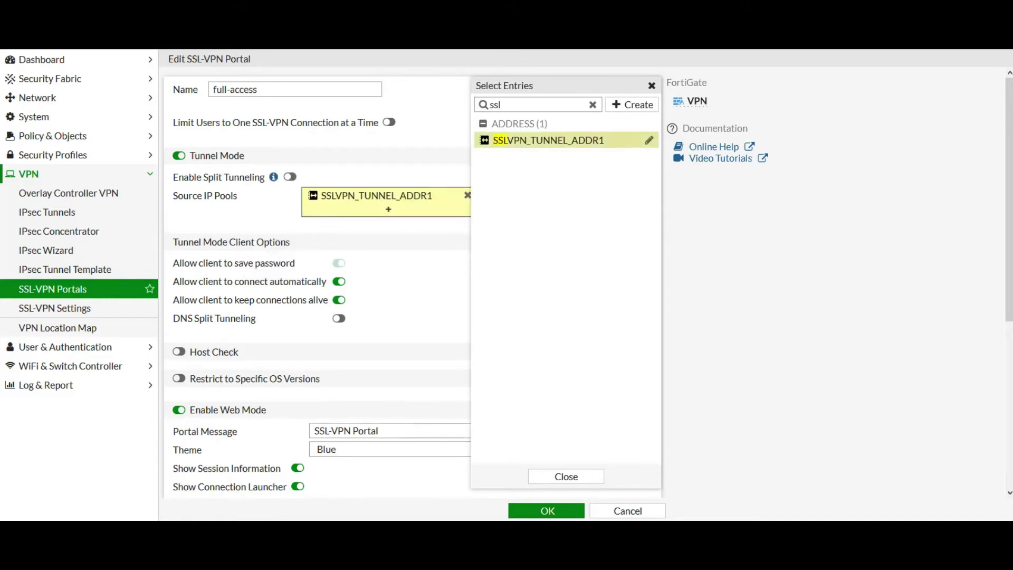
key("Escape")
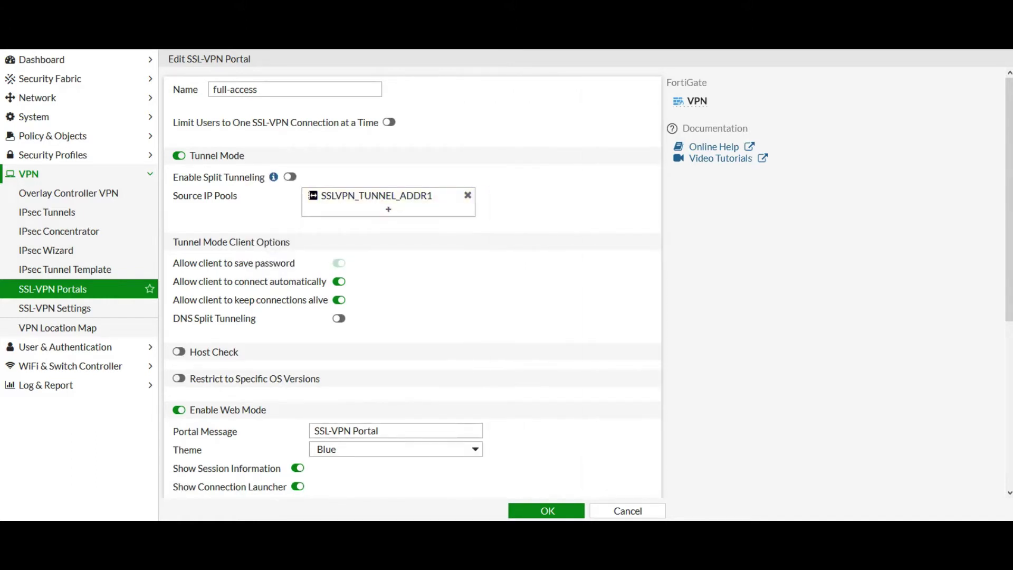
scroll(412, 285, "down", 3)
scroll(411, 285, "down", 3)
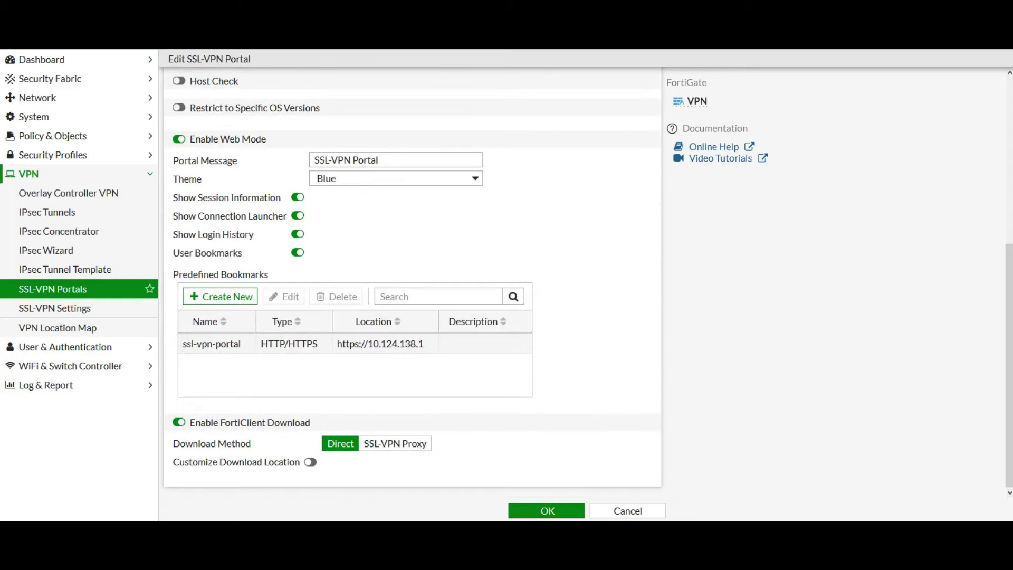
- Remove the old ssl-vpn-portal bookmark from the full-access portal
double_click(272, 344)
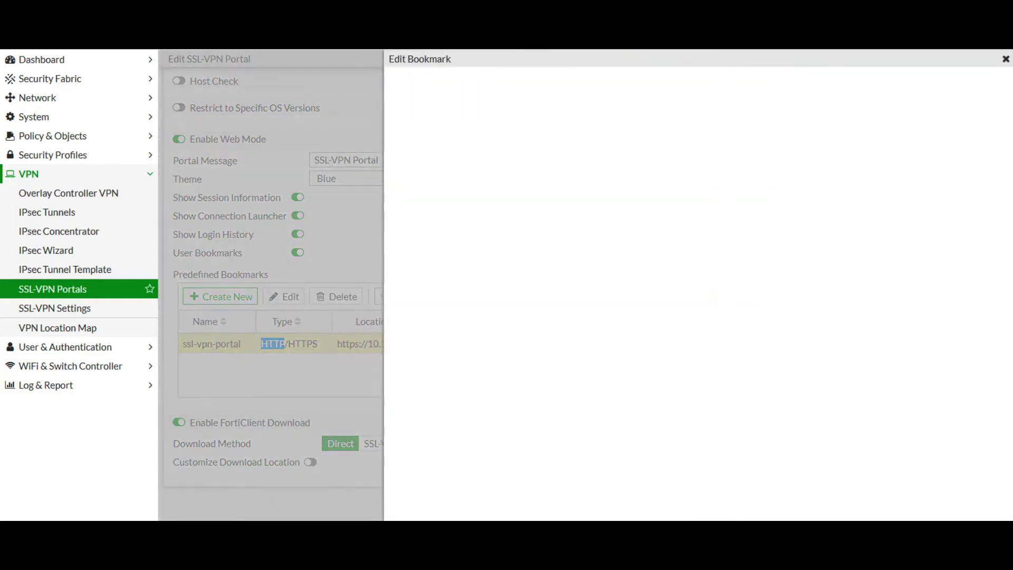
key("Escape")
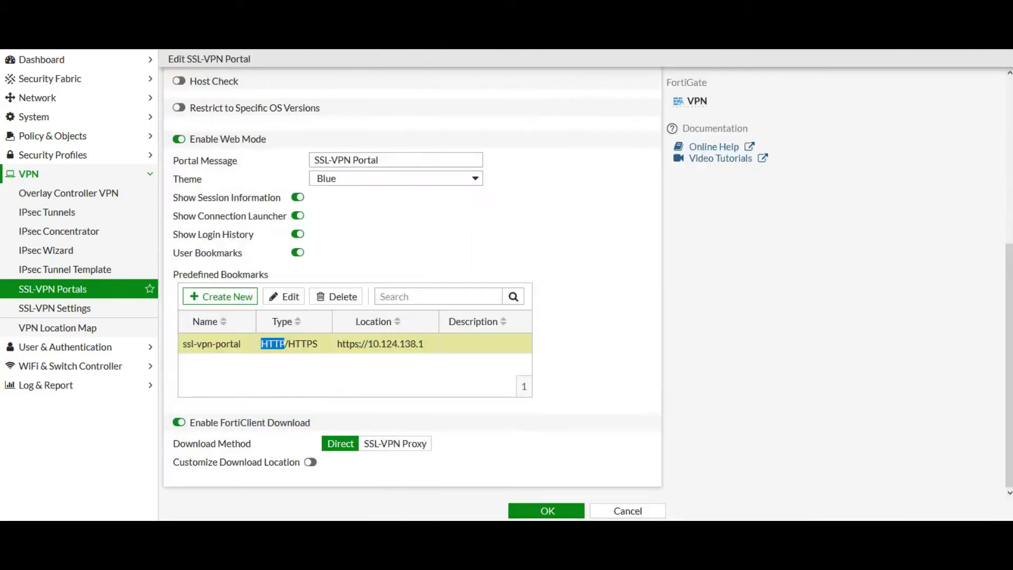
left_click(336, 297)
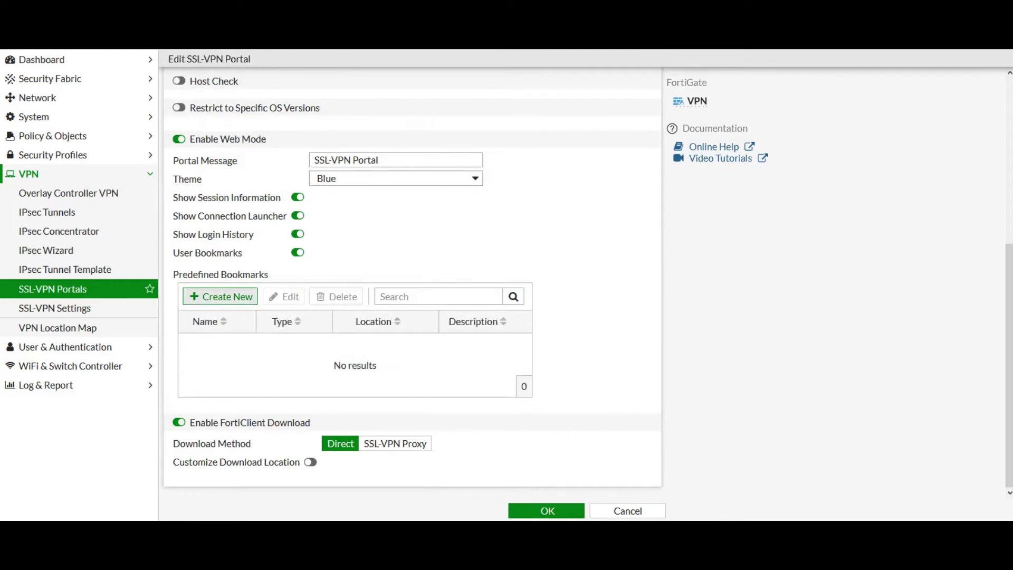
left_click(220, 296)
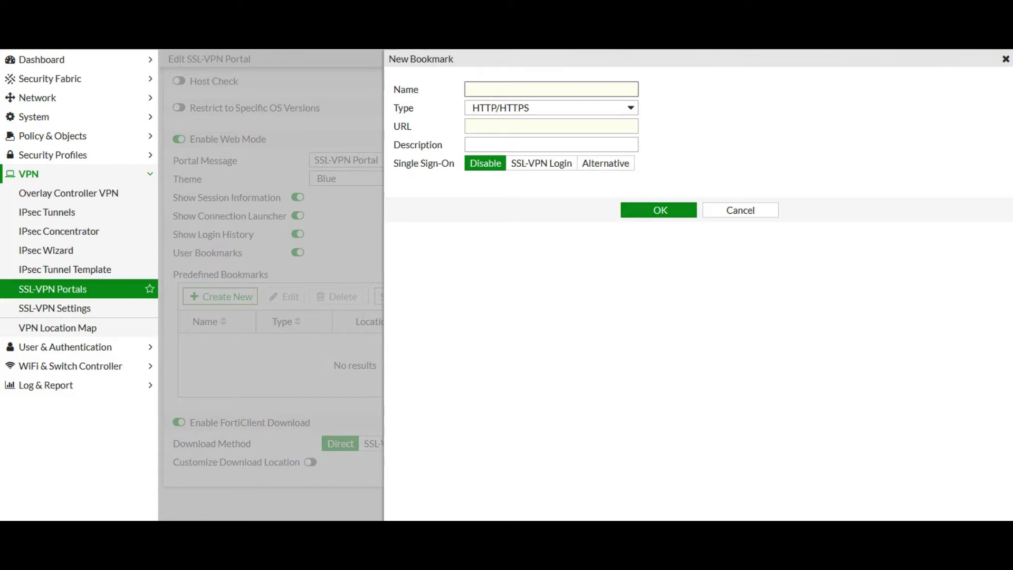
type("https://")
key("ctrl+a")
type("ssl_VPN_Portal")
left_click(551, 127)
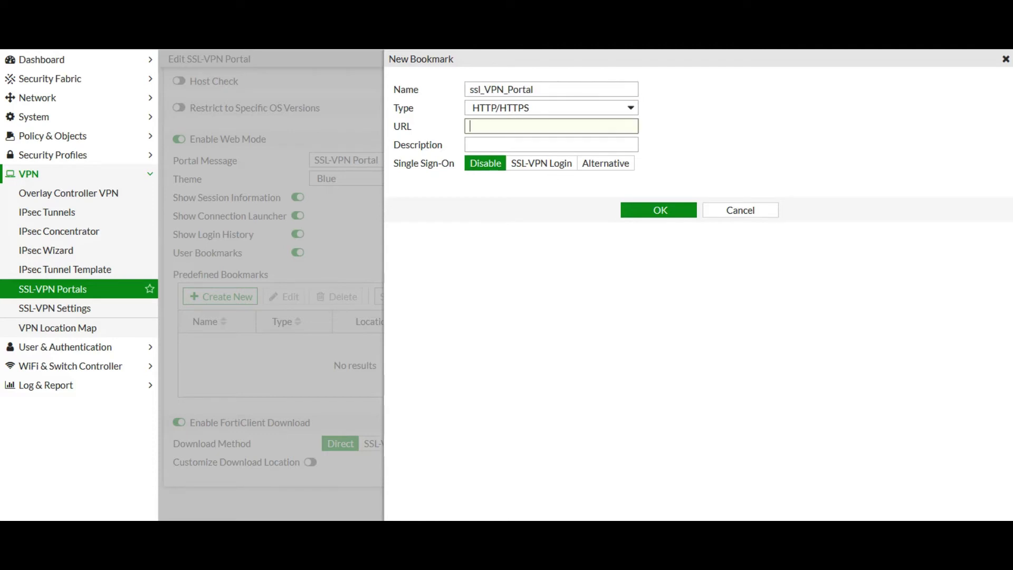
type("https://")
type("10.20.21.1")
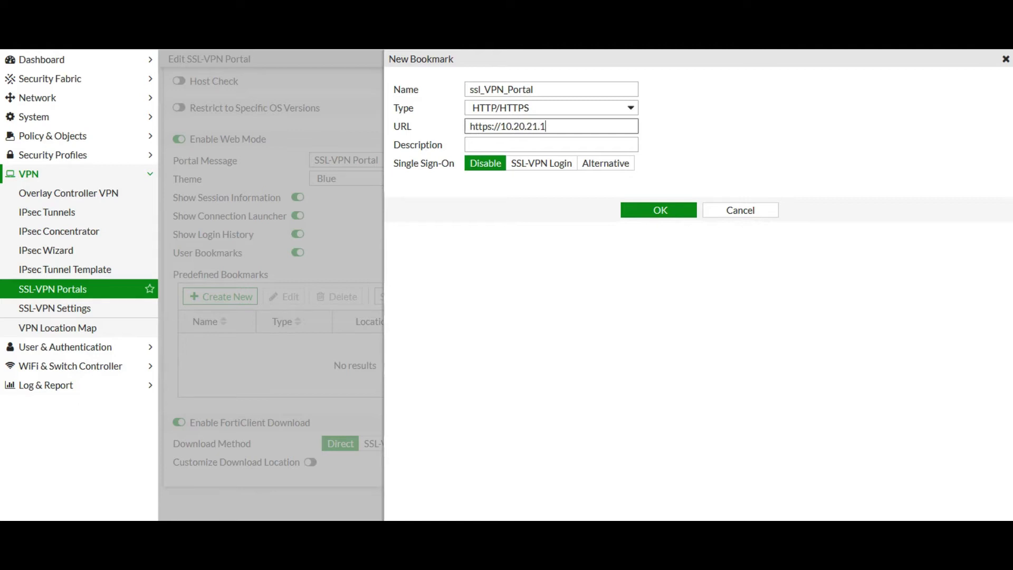
key("Return")
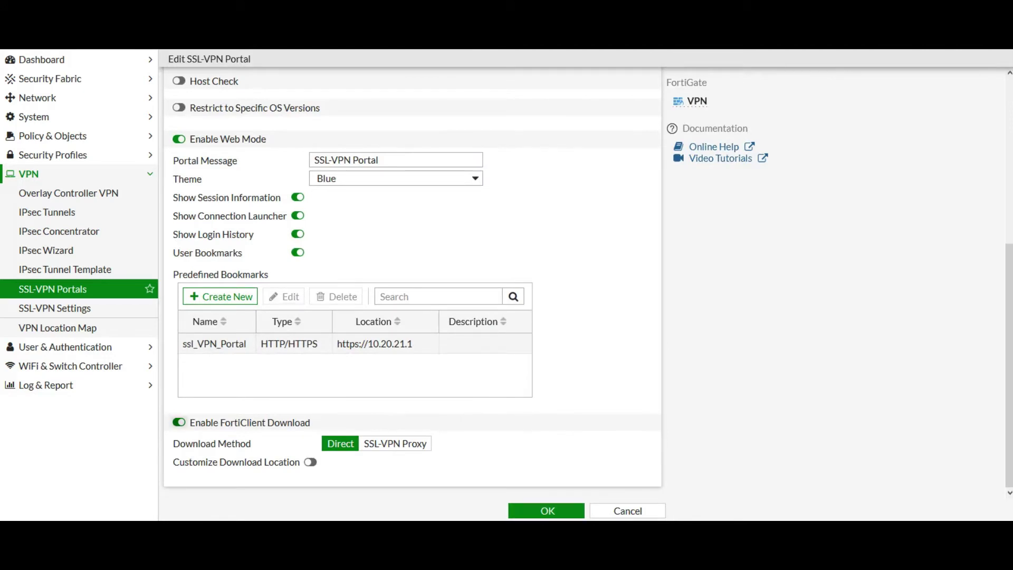
key("Return")
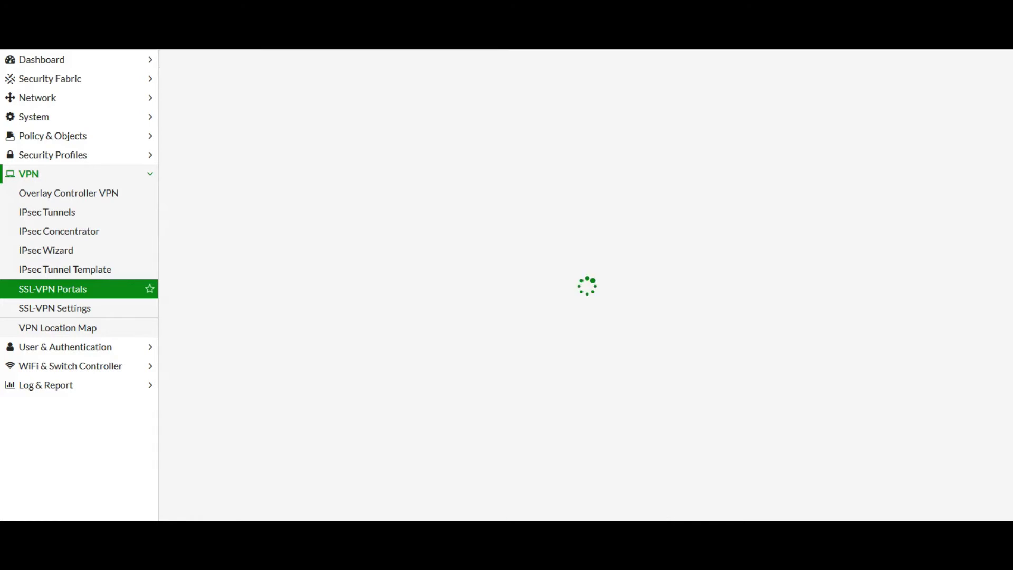
- In SSL-VPN Settings, set the listen port to 4443
left_click(55, 309)
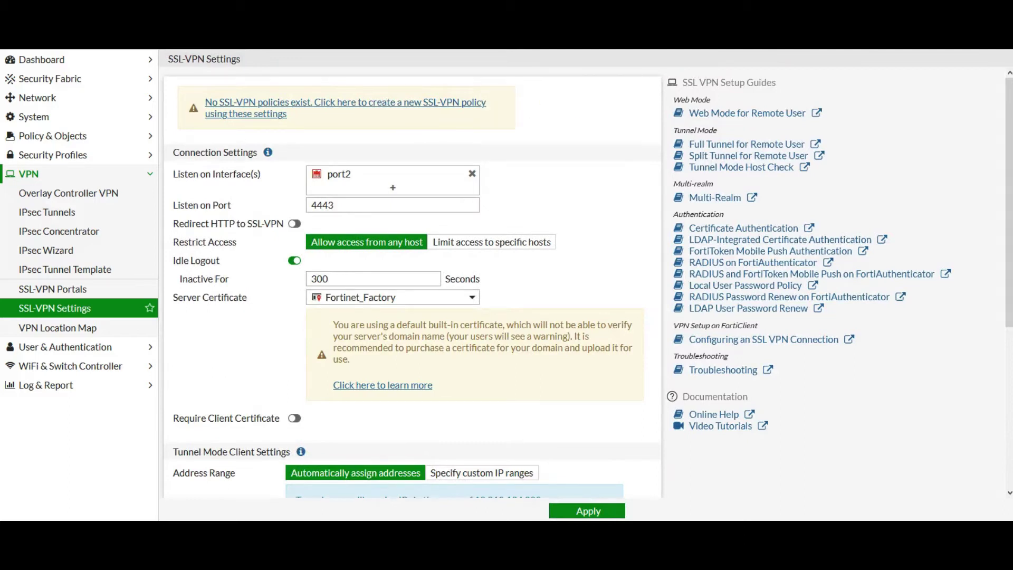
left_click_drag(311, 204, 315, 205)
key("BackSpace")
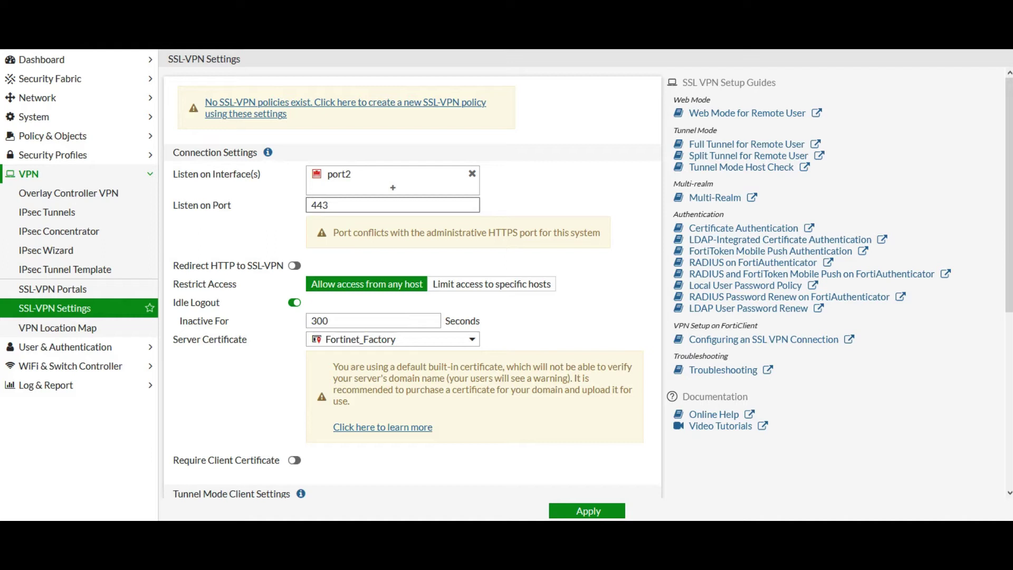
type("4")
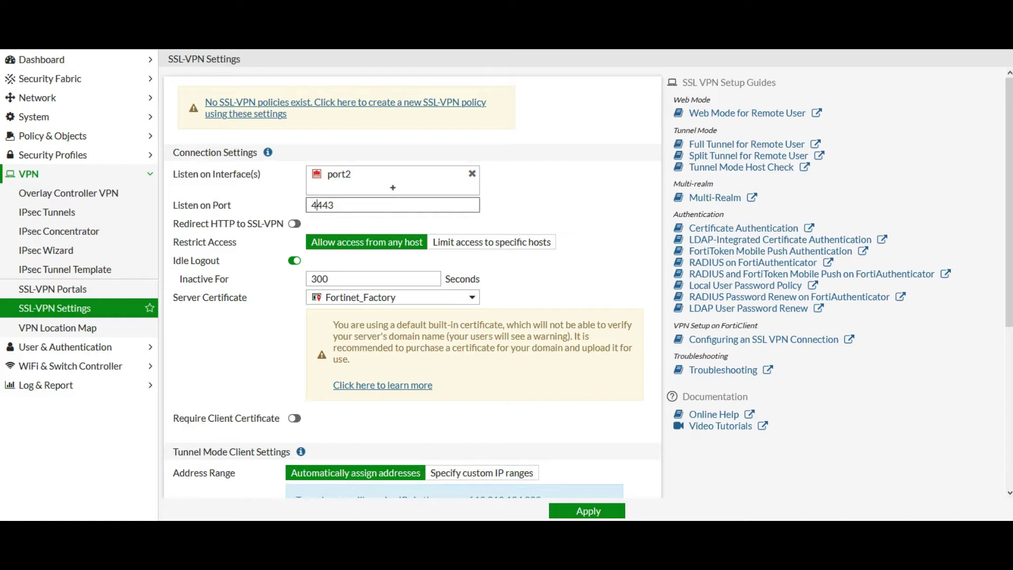
- Make WAN (port1) the listening interface in place of port2
left_click(393, 187)
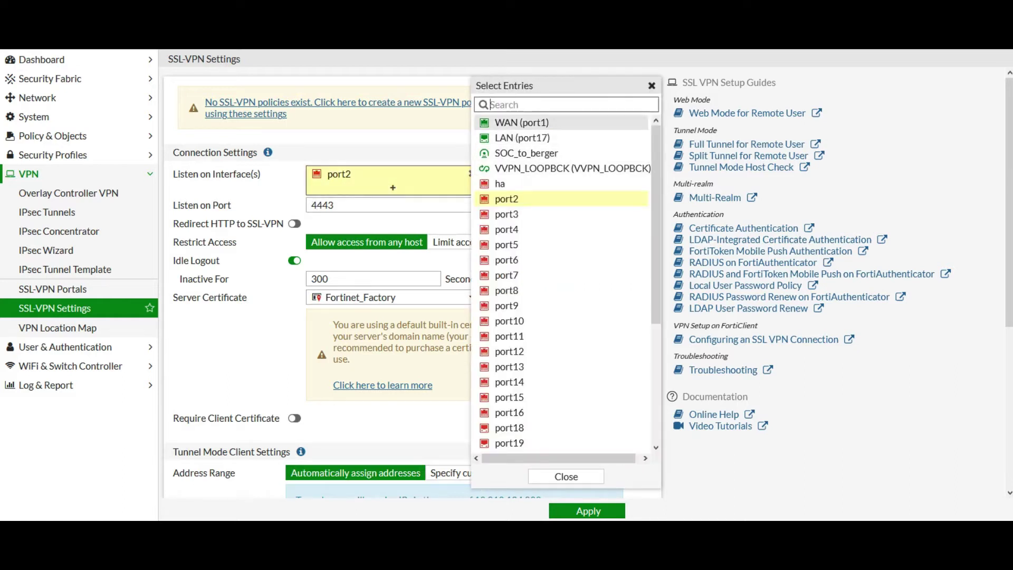
left_click(522, 122)
left_click(469, 188)
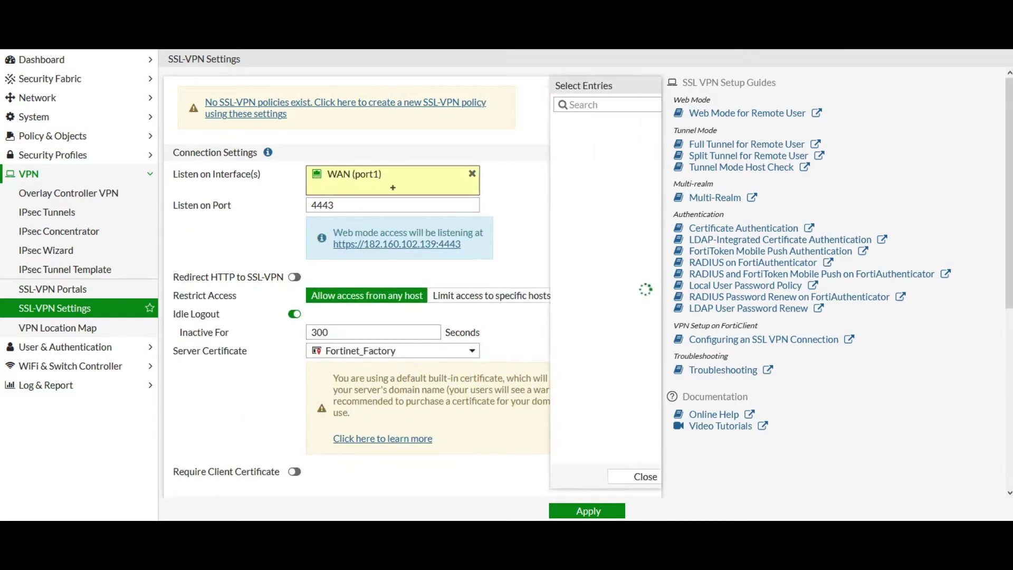
key("Escape")
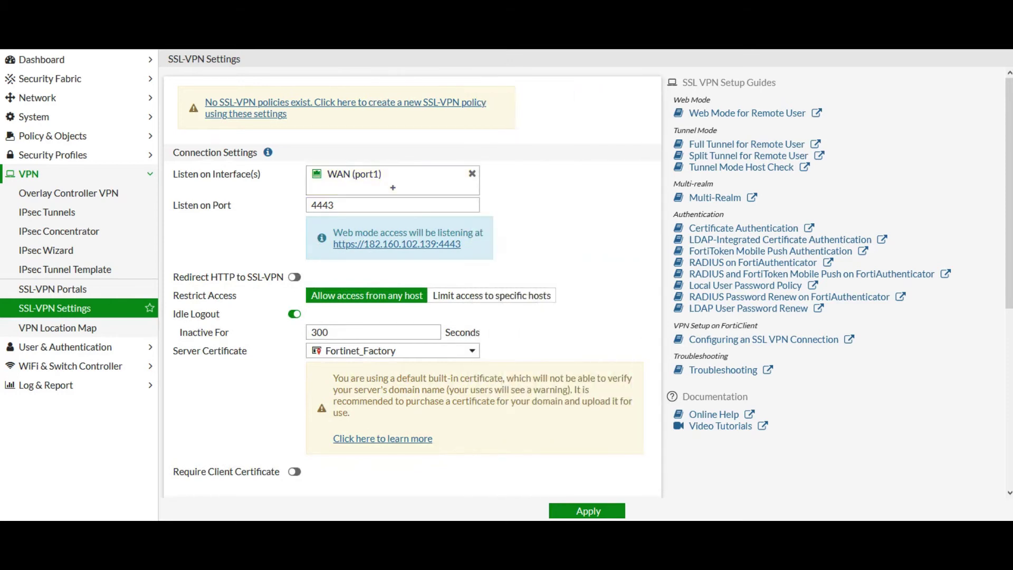
scroll(412, 285, "down", 4)
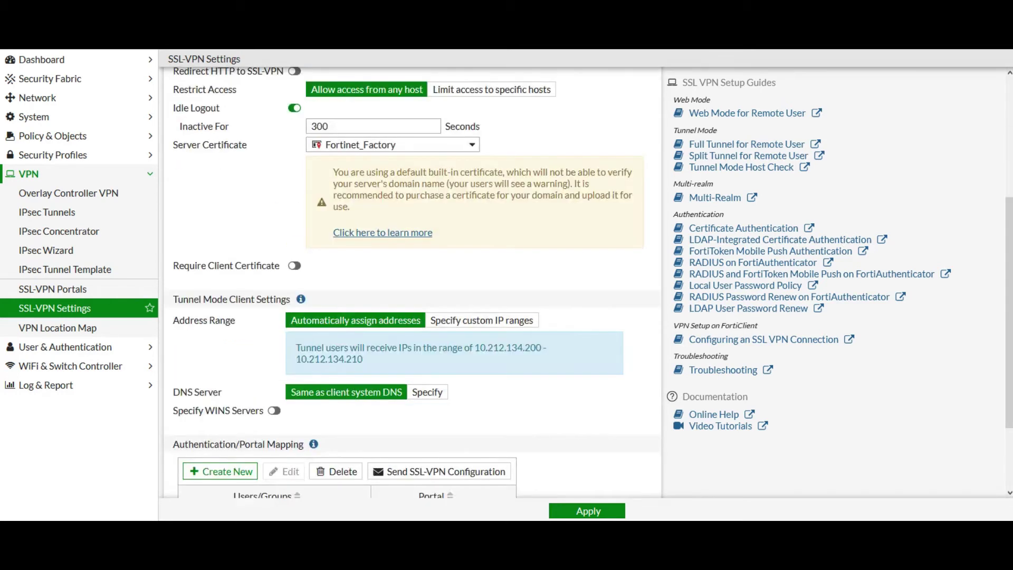
- Set the idle logout timeout to 1000 seconds
double_click(431, 125)
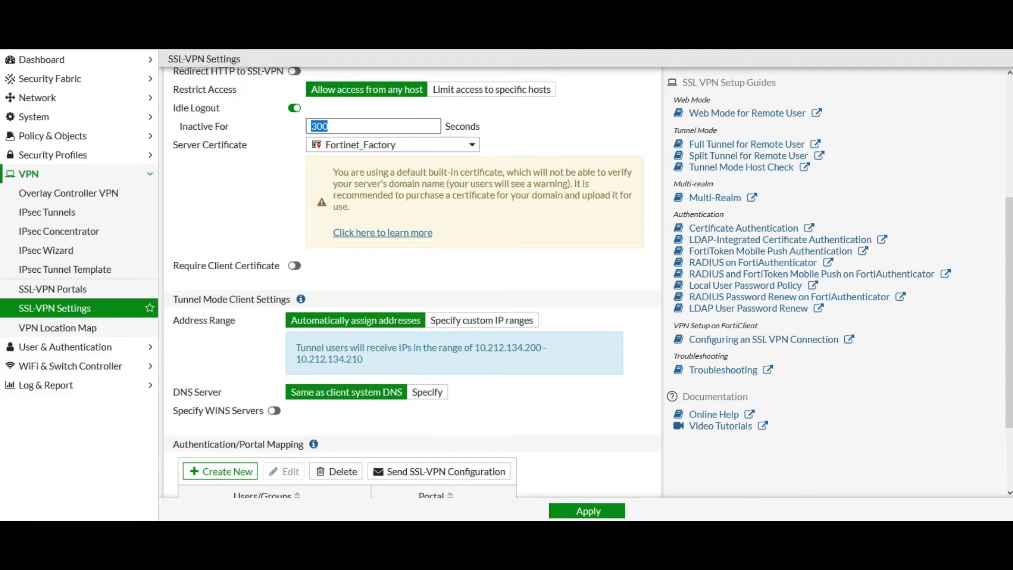
type("1000")
key("ctrl+a")
- Switch the tunnel address range to custom IP ranges using SSLVPN_TUNNEL_ADDR1
scroll(412, 280, "down", 1)
left_click(482, 253)
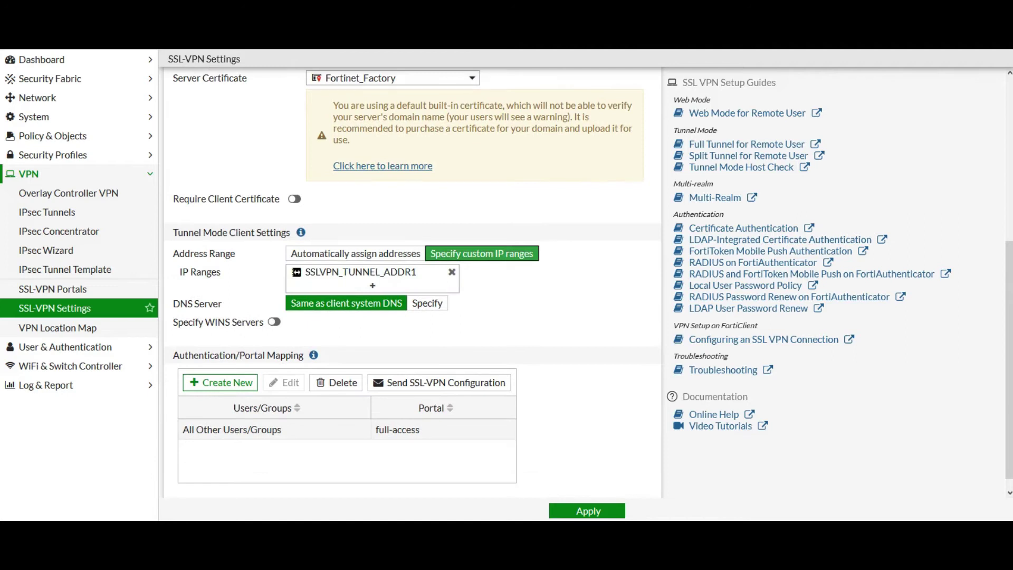
mouse_move(361, 272)
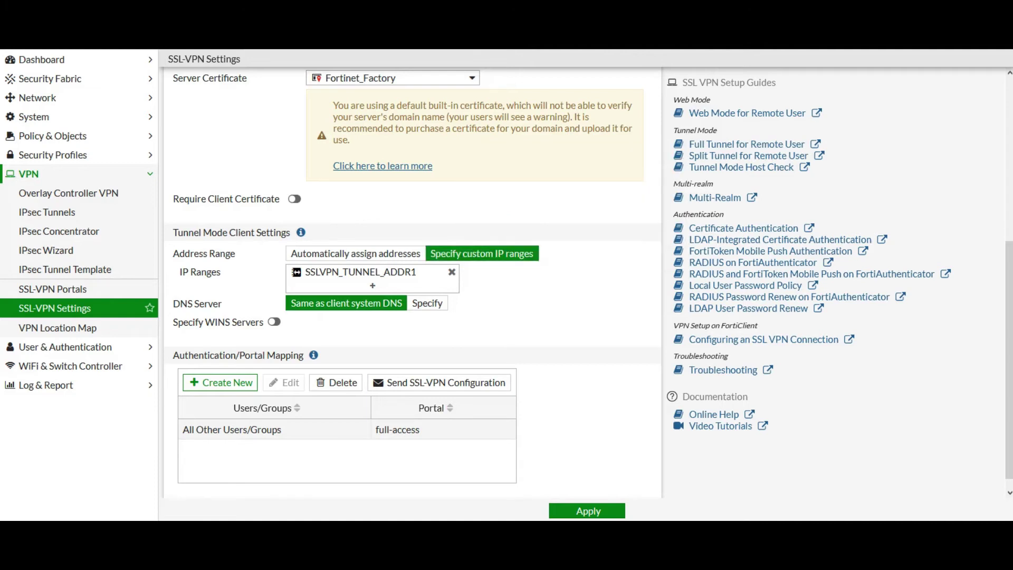
scroll(411, 274, "down", 1)
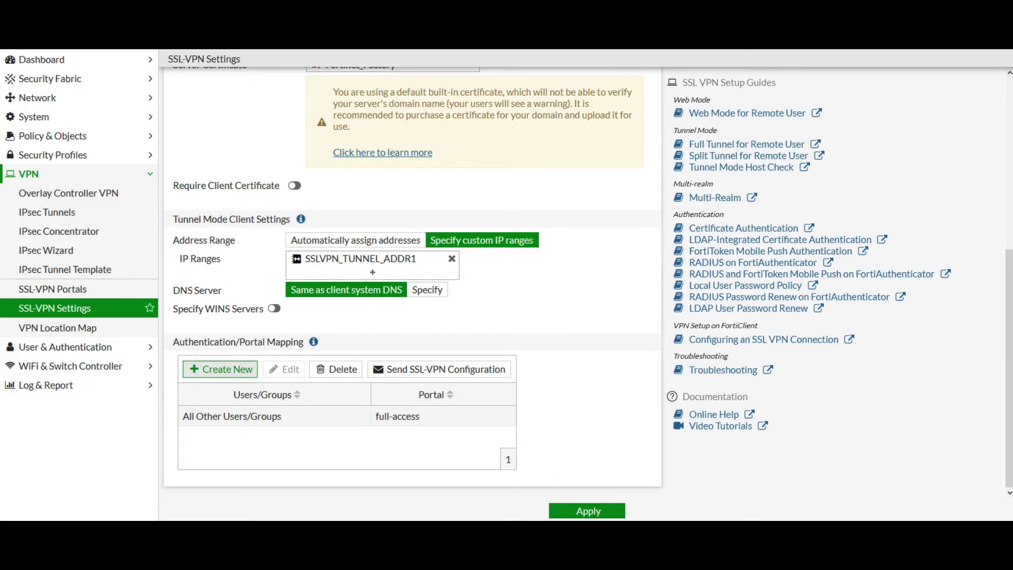
- Start a new portal mapping pairing Remote_VPN_Grp with the full-access portal
left_click(220, 369)
left_click(549, 89)
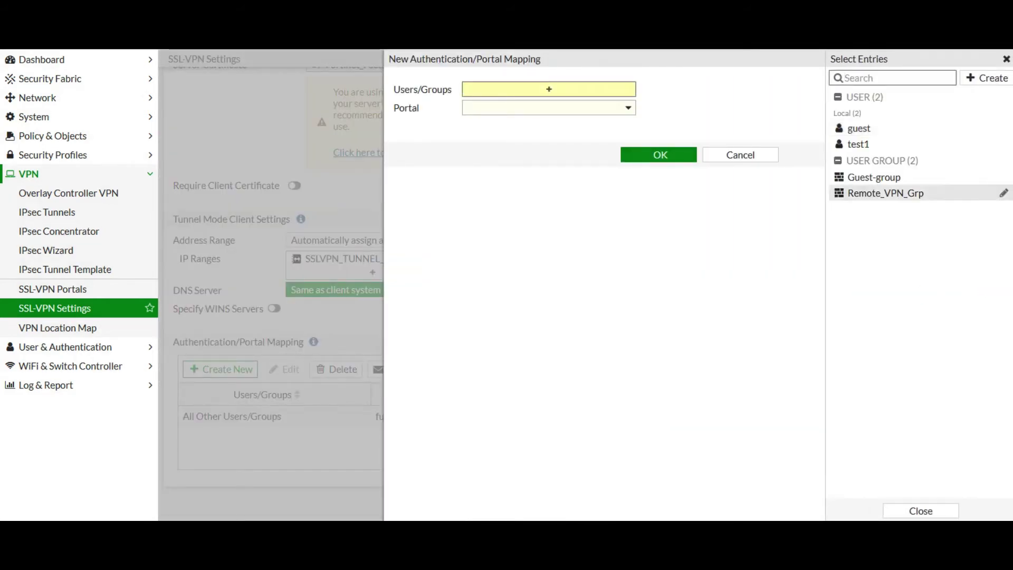
left_click(886, 193)
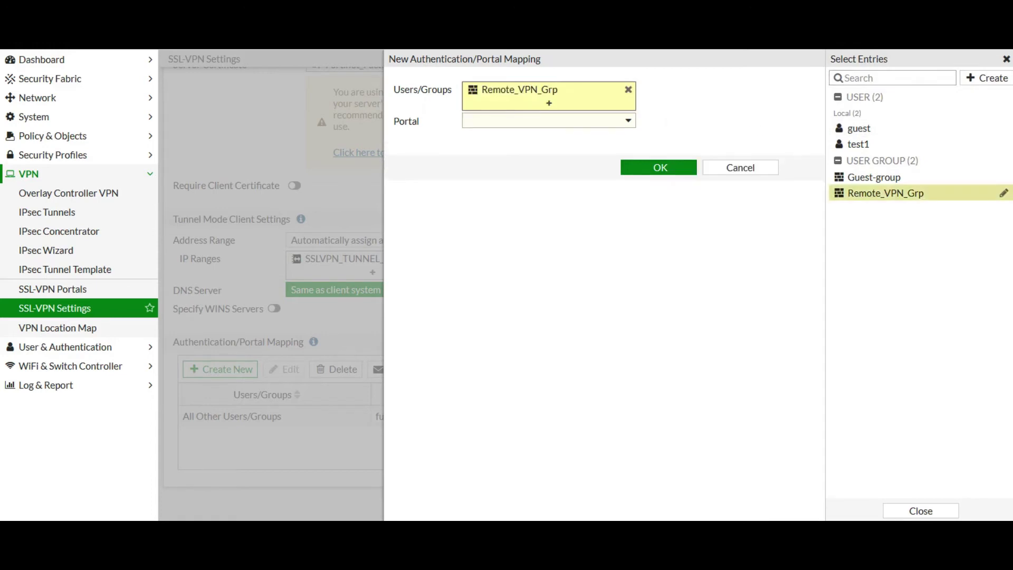
left_click(548, 120)
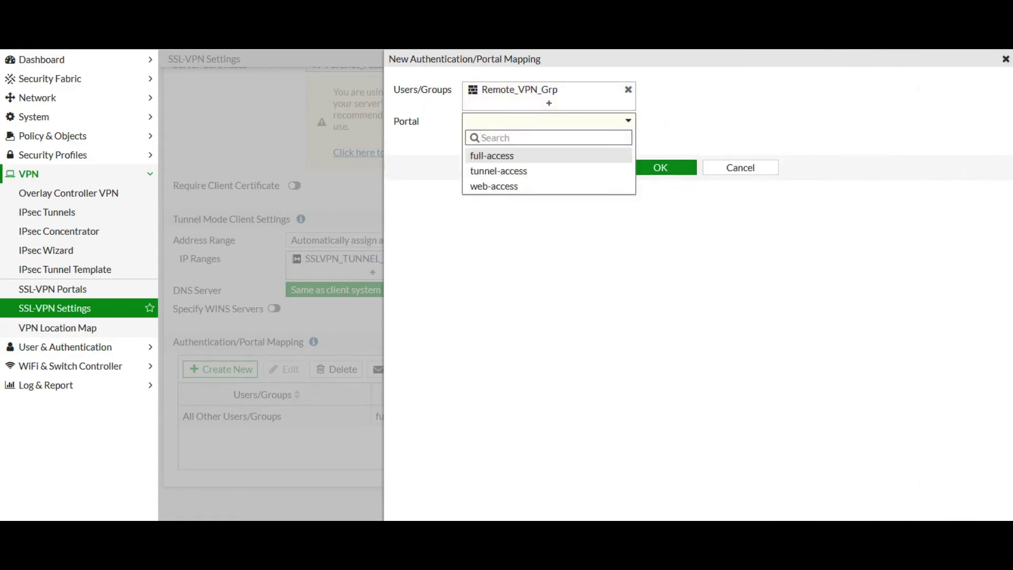
left_click(488, 153)
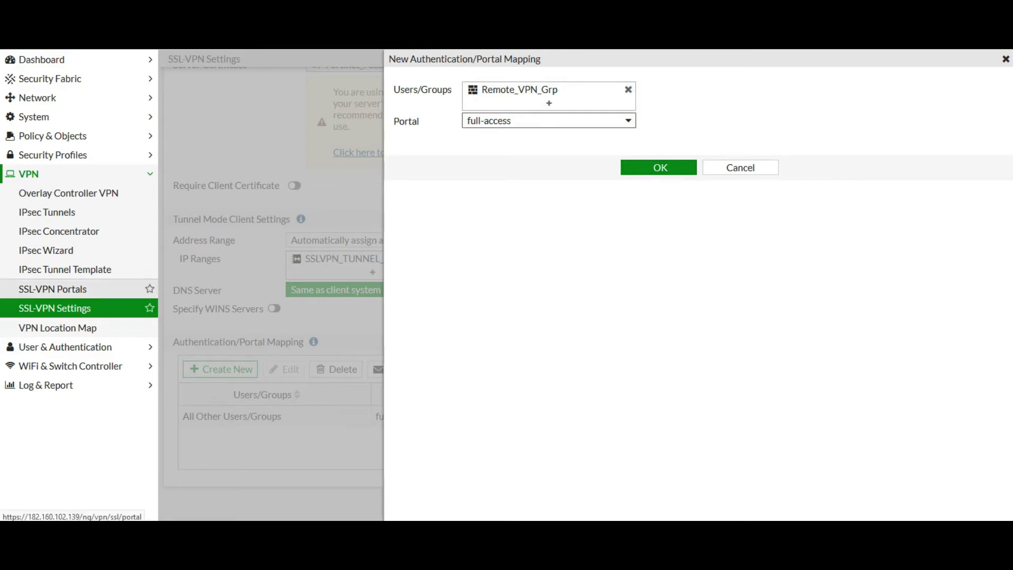
- Create a new user group from the mapping's Users/Groups selector
mouse_move(520, 90)
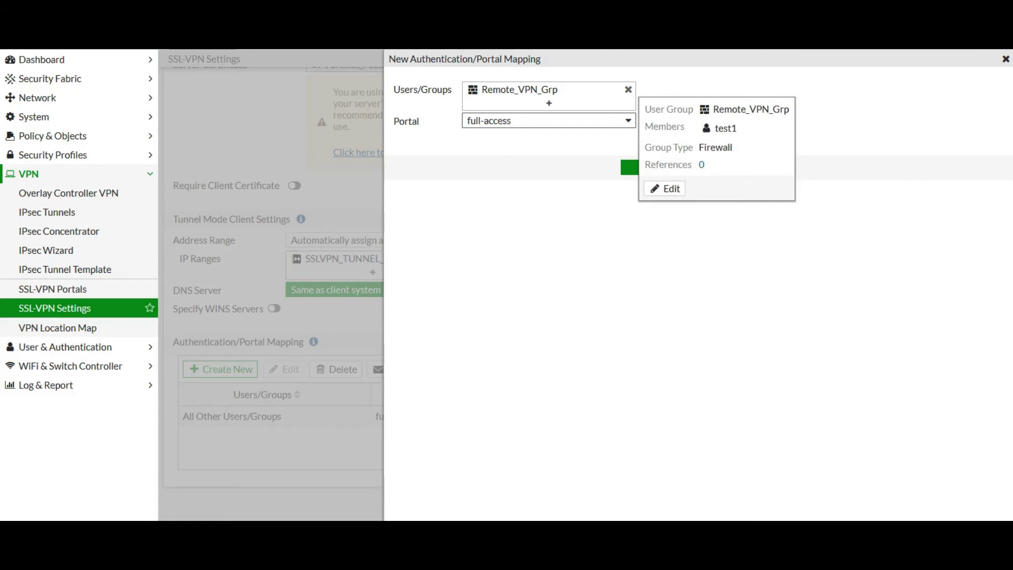
left_click(519, 90)
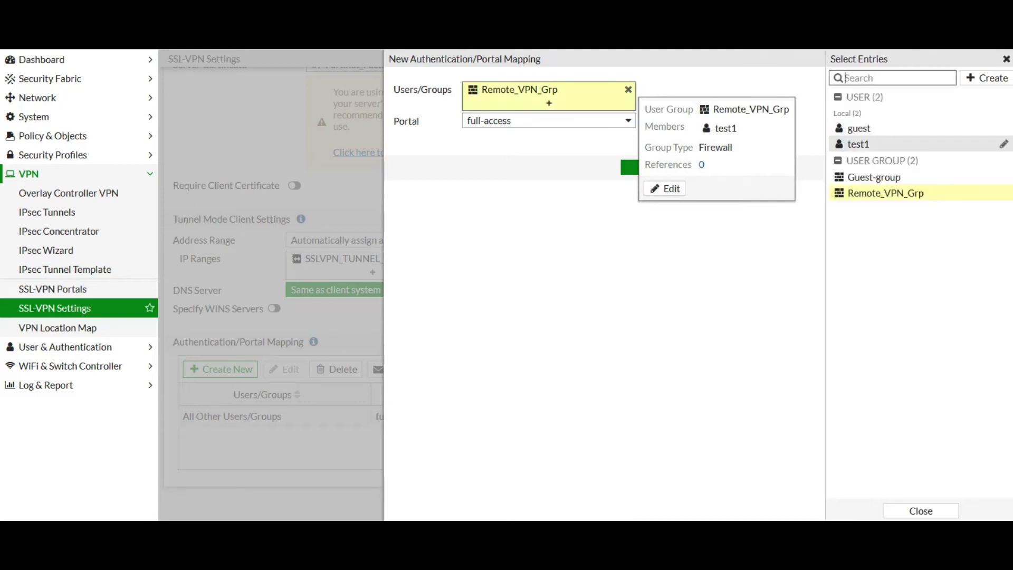
left_click(987, 77)
left_click(867, 132)
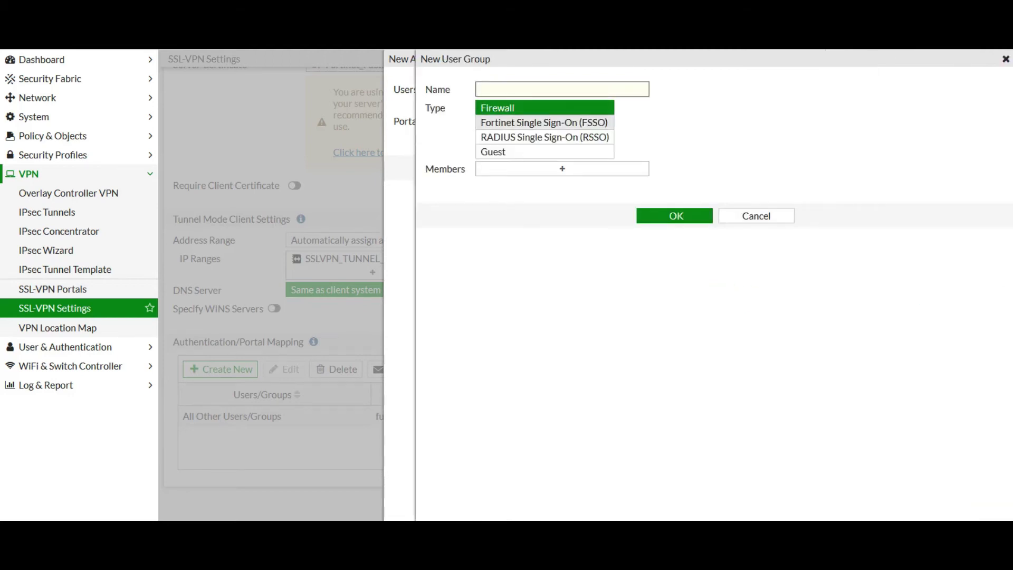
- Name the group VPN_Group and start creating a new local user as a member
type("VPN_Group")
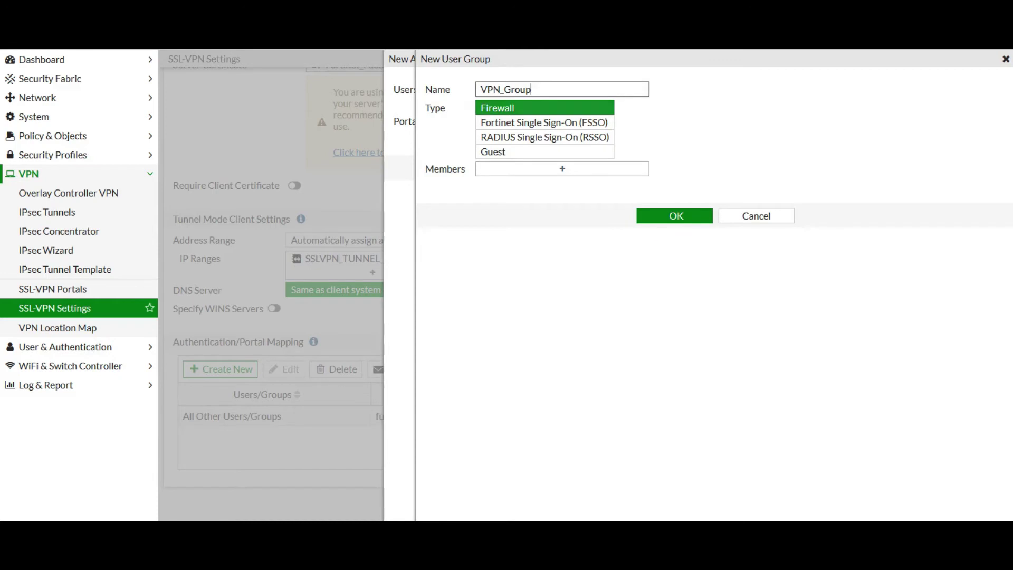
left_click(562, 169)
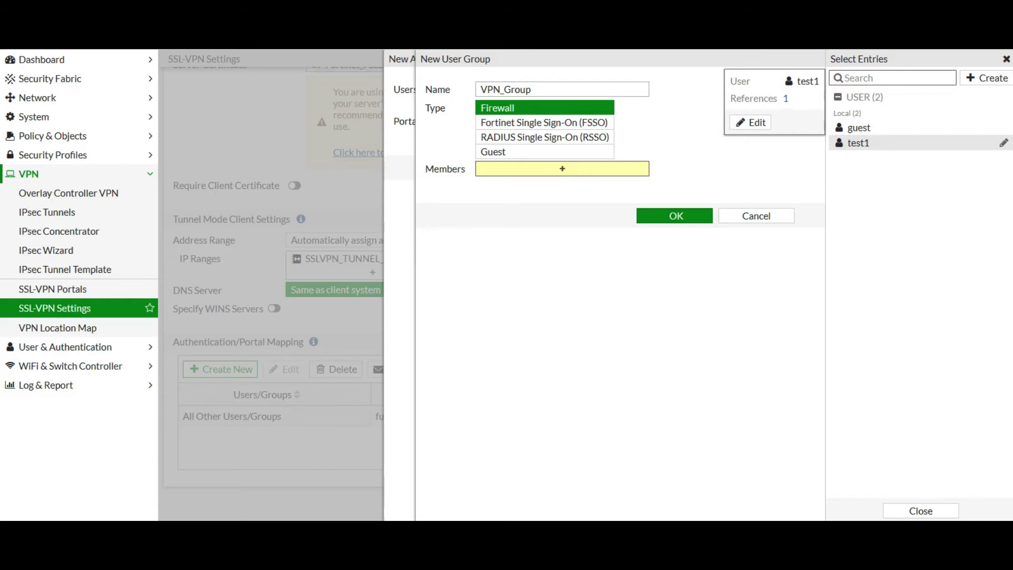
left_click(984, 77)
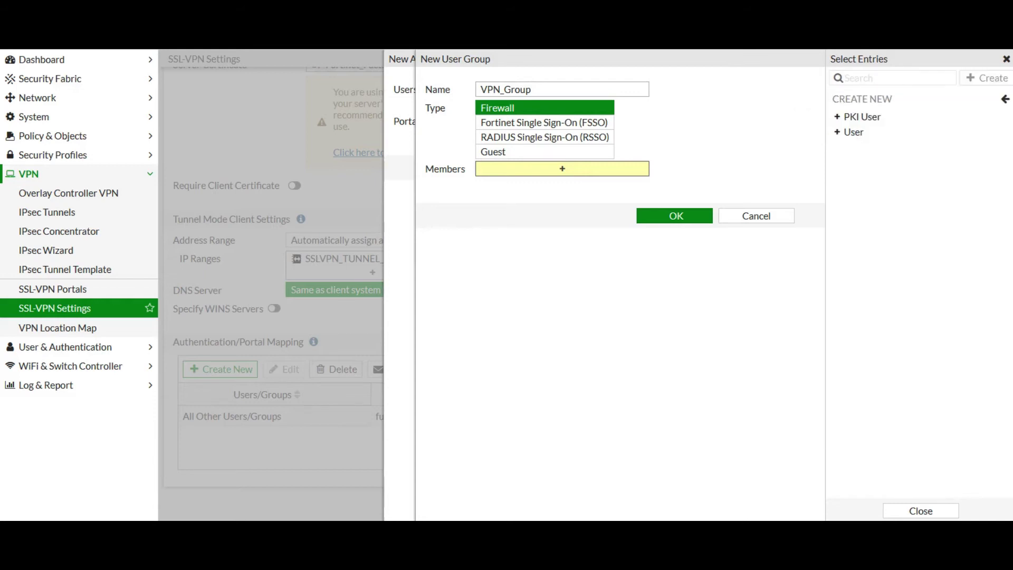
left_click(853, 131)
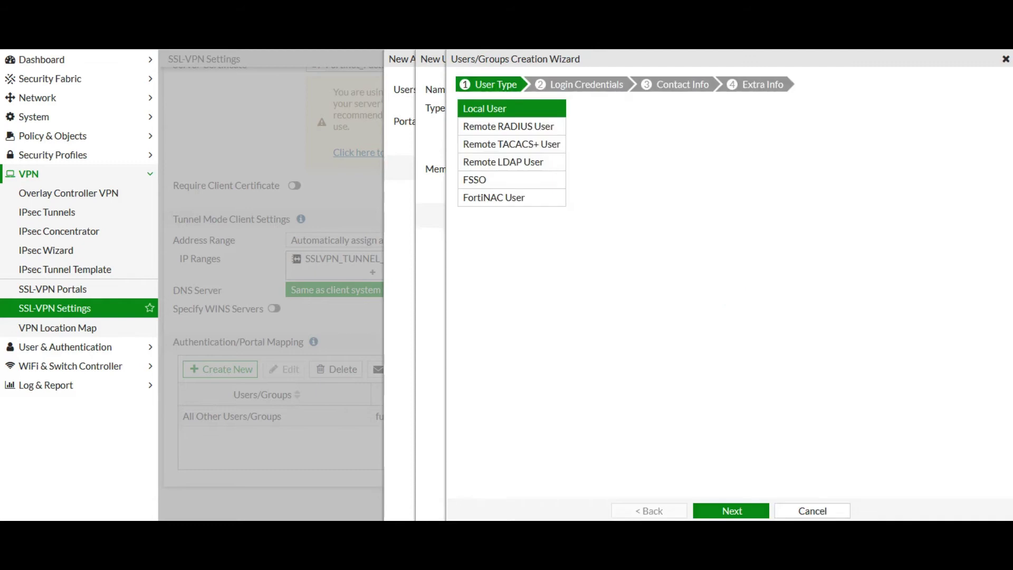
left_click(731, 511)
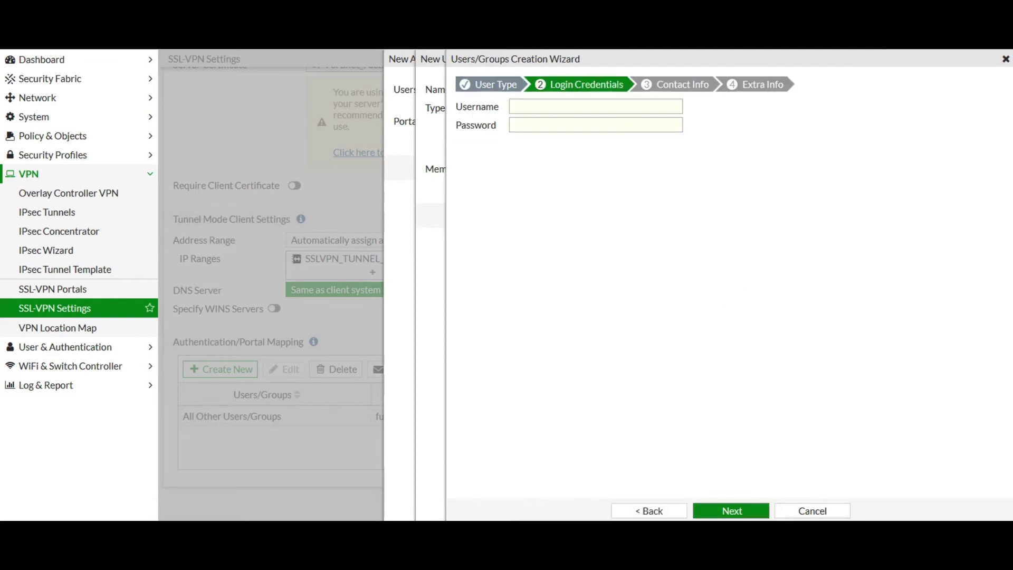
- Enter the new local user's username 'test' and its password
left_click(596, 107)
type("tet")
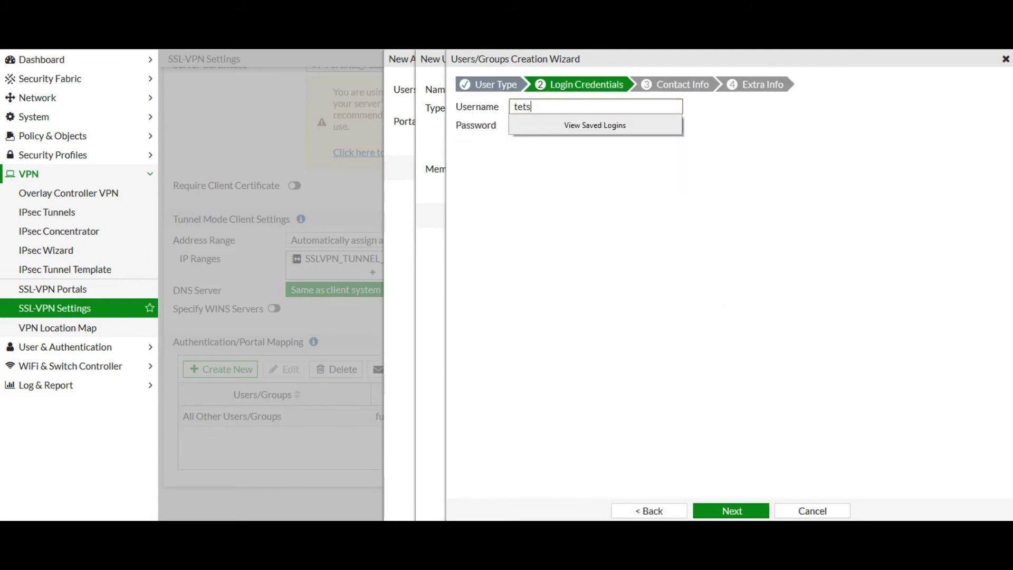
key("BackSpace")
type("st")
key("Tab")
type("1234")
key("Return")
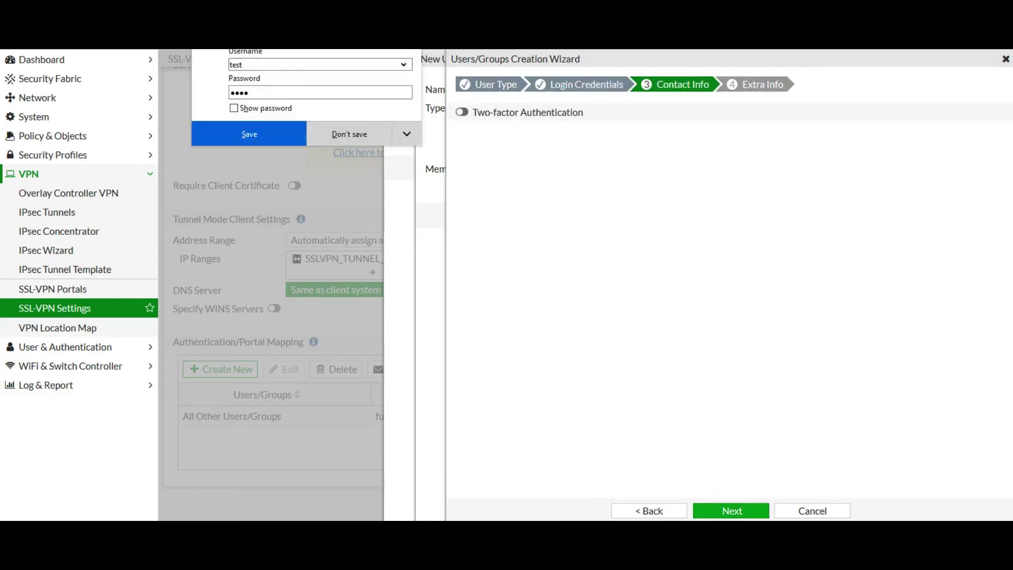
- Put the enabled user into Remote_VPN_Grp and create the account
left_click(731, 511)
left_click(539, 125)
left_click(637, 125)
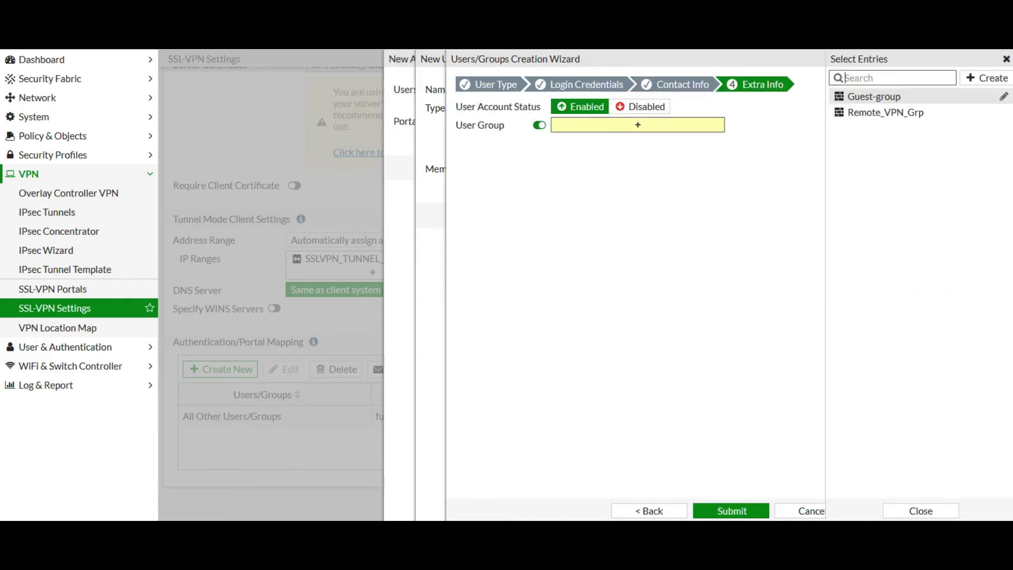
left_click(885, 112)
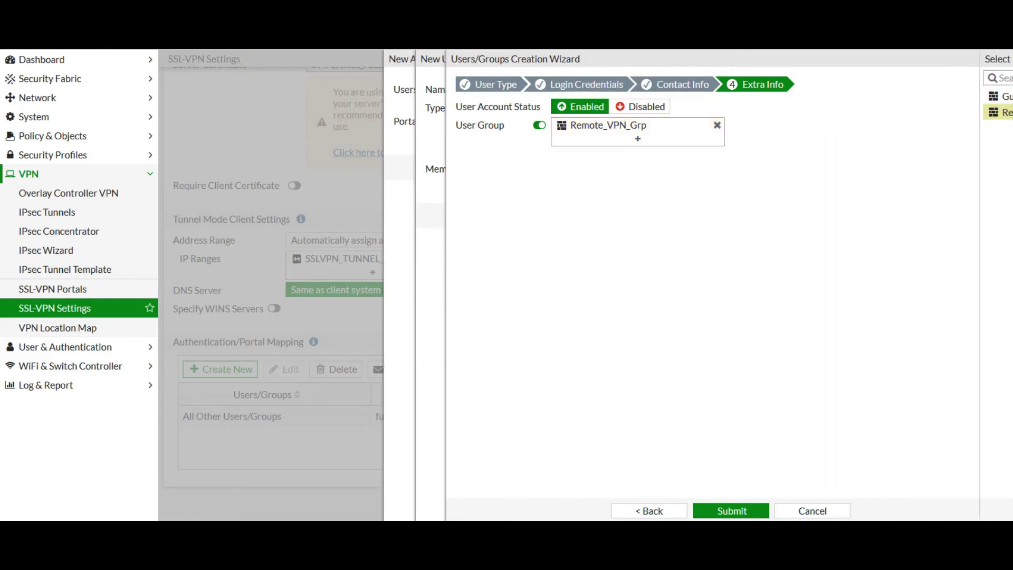
left_click(731, 511)
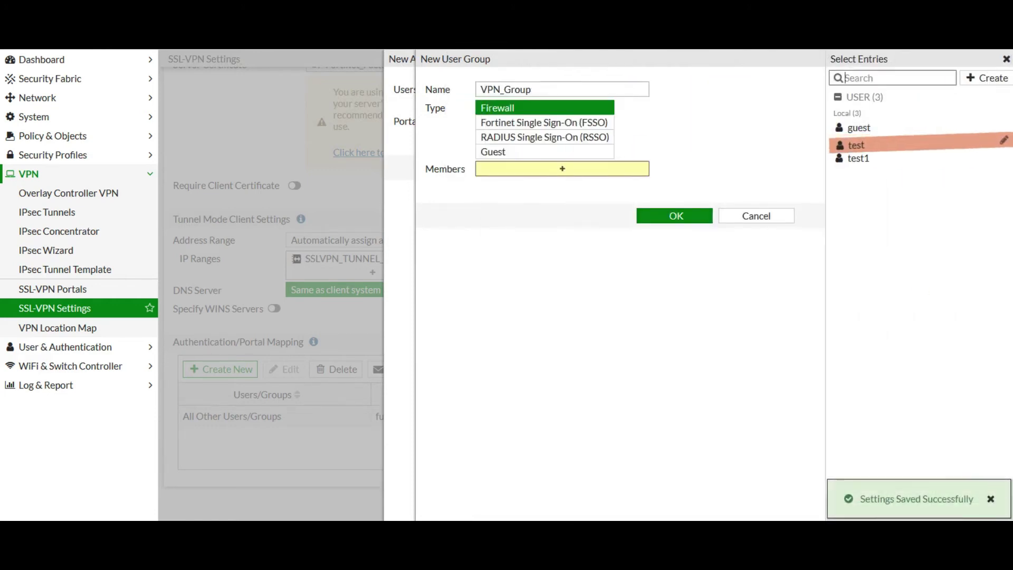
- Add user test to VPN_Group, save the group and the Remote_VPN_Grp mapping, then apply
left_click(856, 143)
left_click(674, 216)
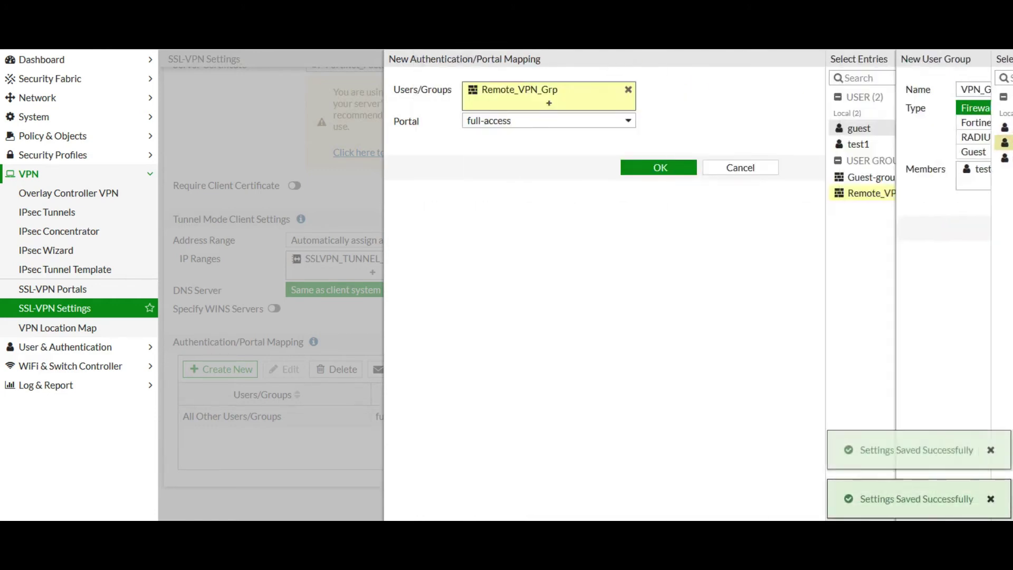
left_click(658, 167)
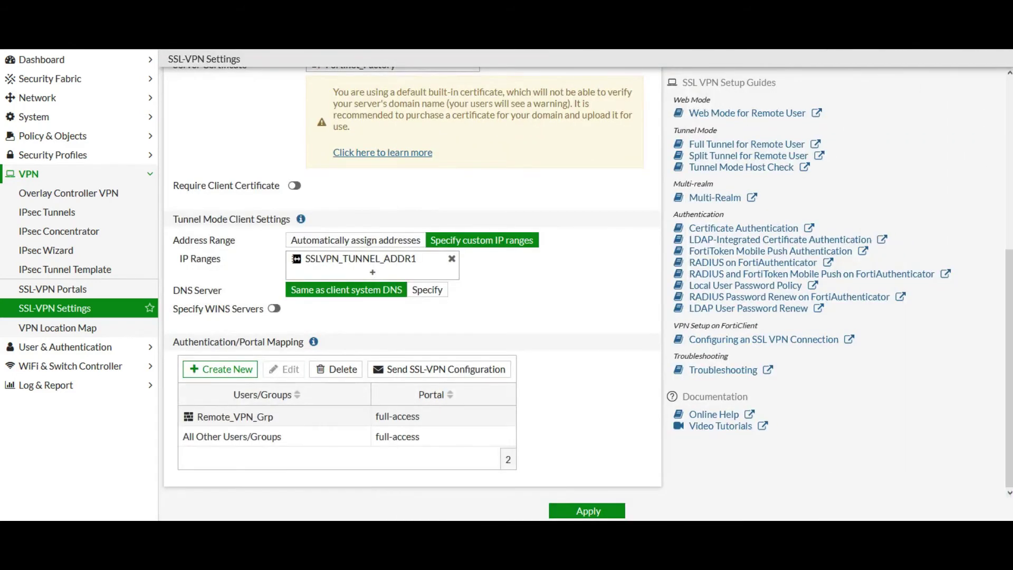
left_click(587, 510)
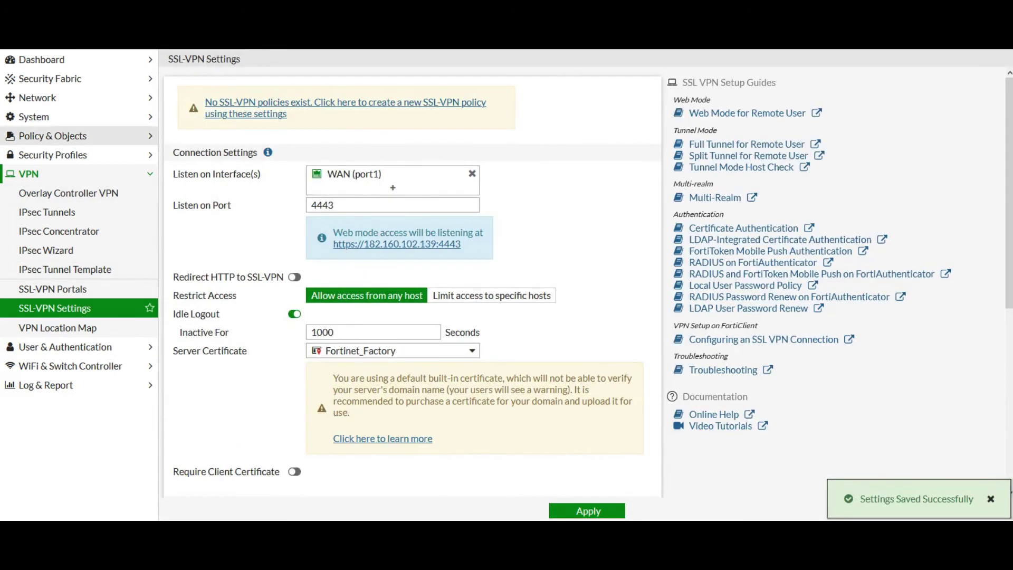
- Start a new firewall policy named SSL_vpn_to_LAN
left_click(53, 135)
left_click(48, 155)
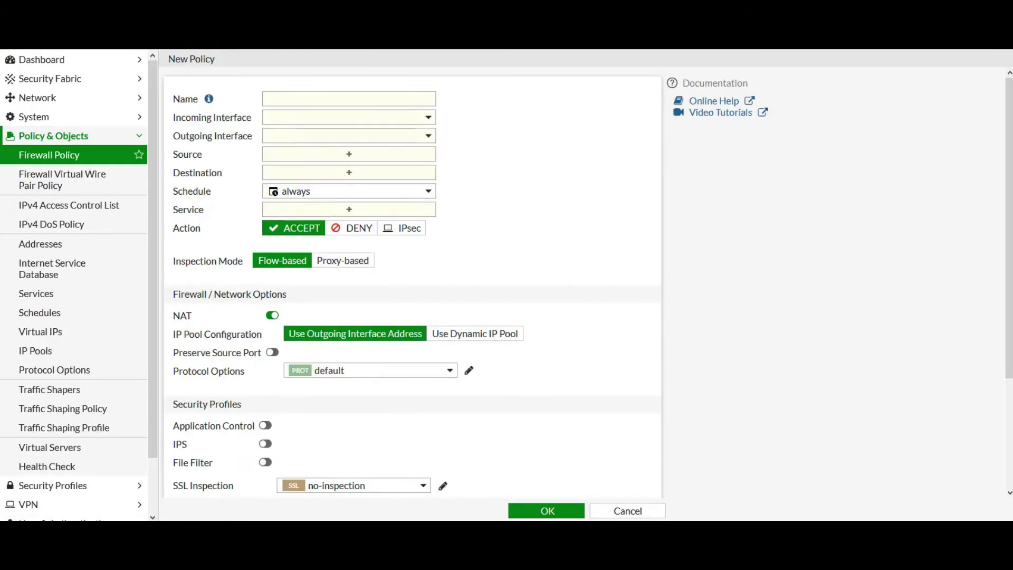
left_click(348, 99)
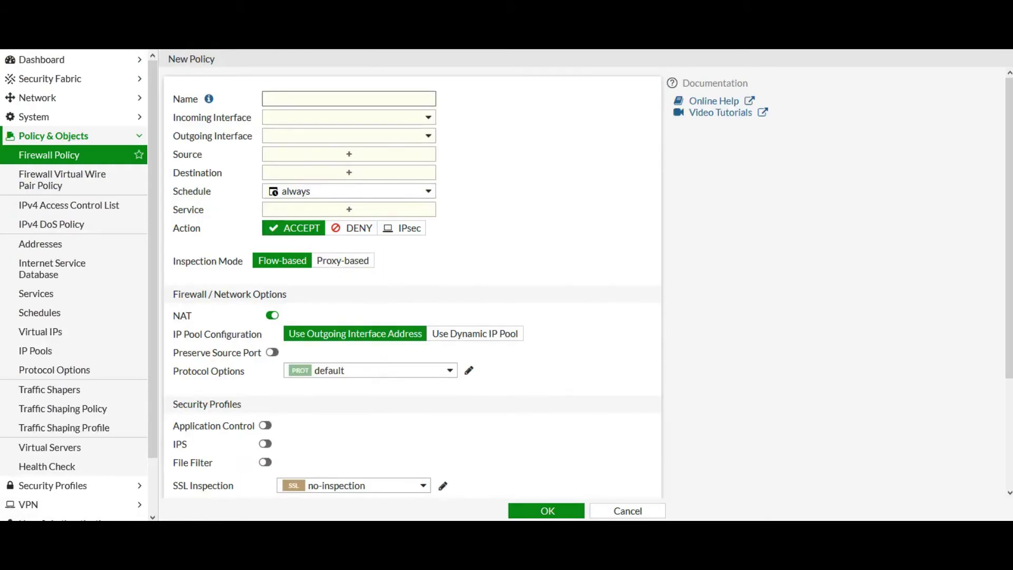
type("SSL_vpn_to_LAN")
- Set the incoming interface to the SSL-VPN tunnel and outgoing to LAN (port17)
left_click(348, 117)
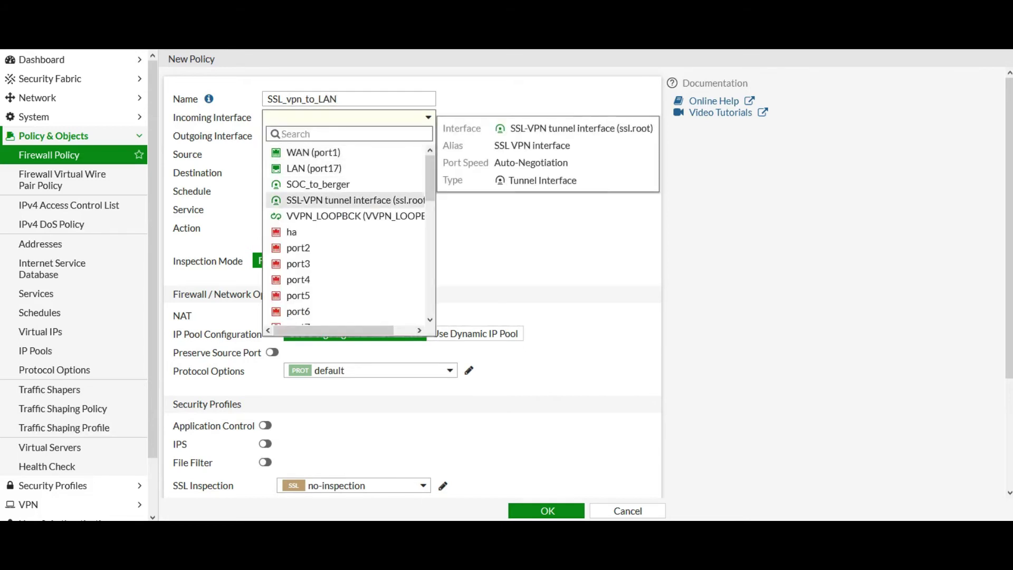
left_click(343, 200)
left_click(359, 135)
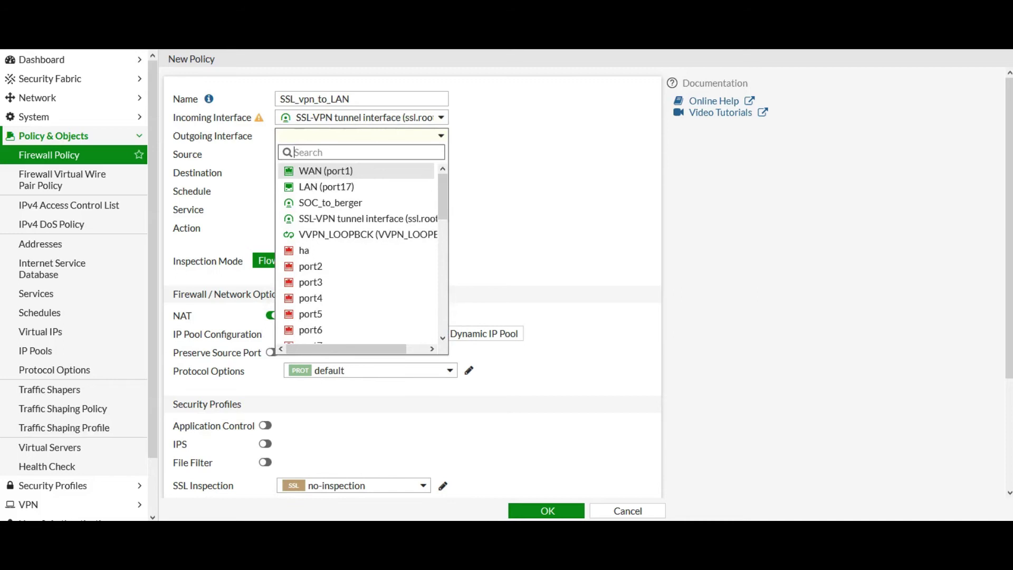
left_click(326, 187)
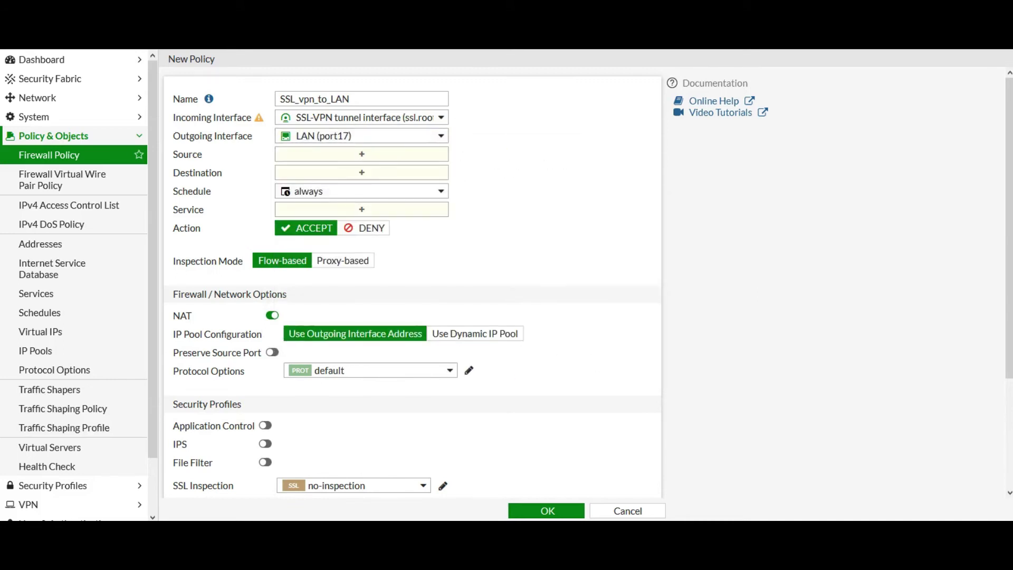
left_click(361, 154)
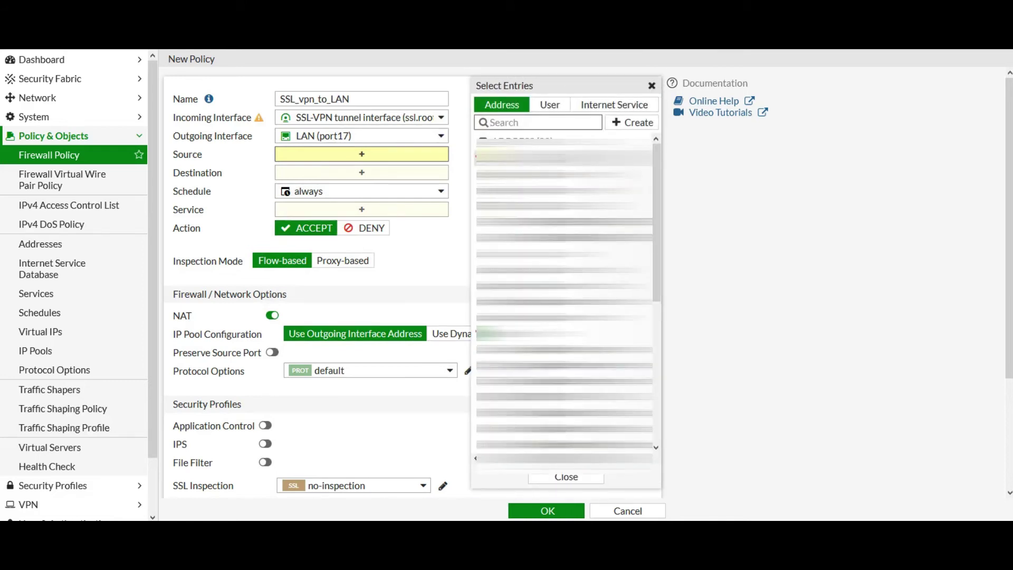
- Add SSLVPN_TUNNEL_ADDR1 and Remote_VPN_Grp as the policy's sources
type("ssl")
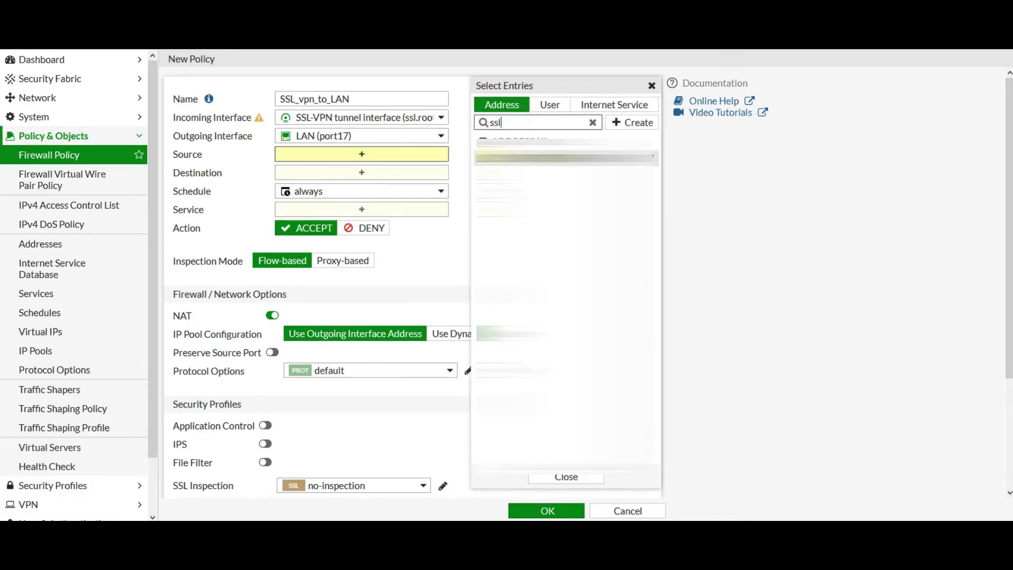
left_click(548, 158)
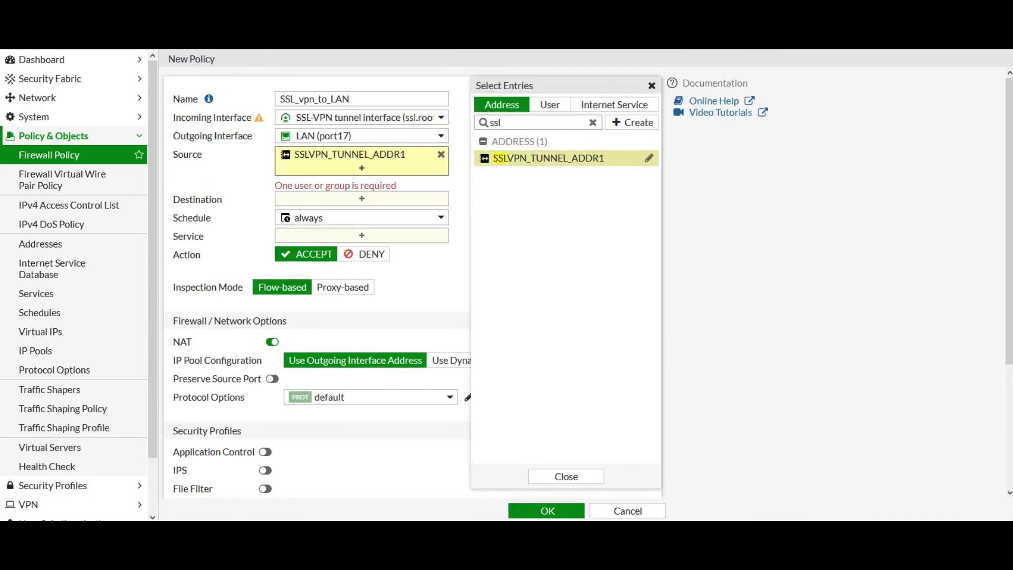
left_click(550, 105)
left_click_drag(501, 123, 490, 122)
key("BackSpace")
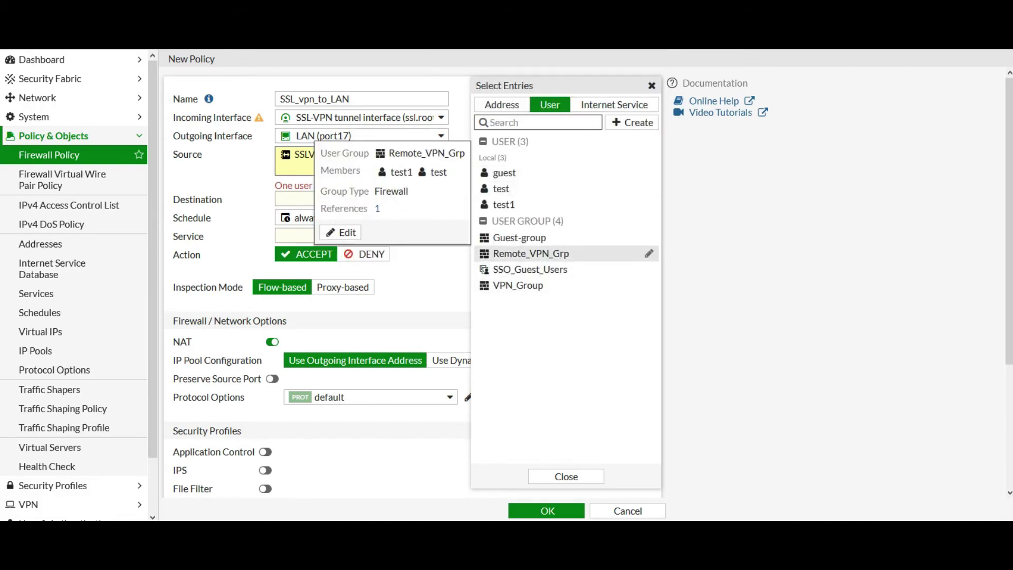
left_click(530, 253)
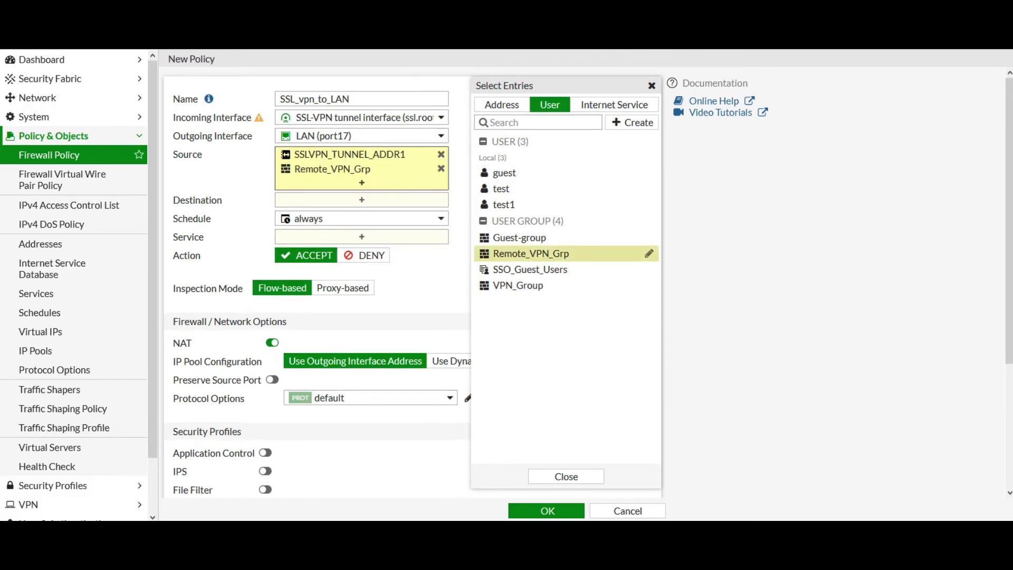
key("Escape")
- Set destination to all and service to ALL, then save the policy
left_click(361, 200)
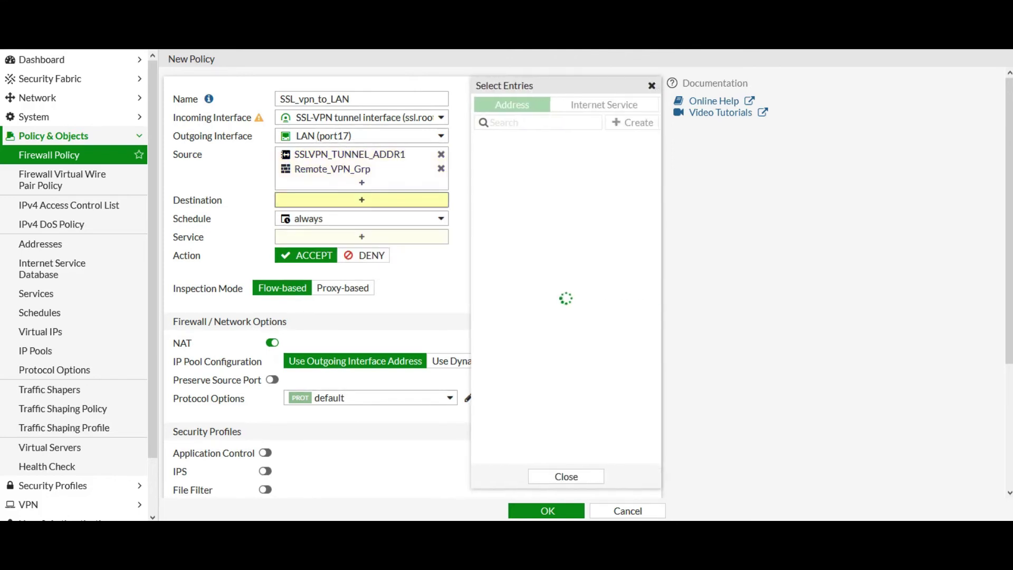
left_click(506, 156)
key("Escape")
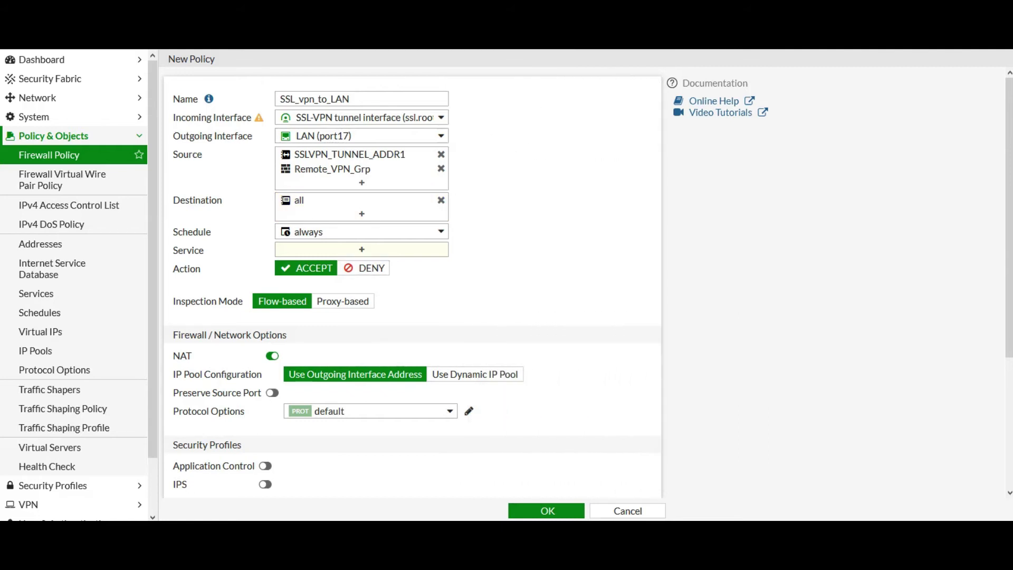
left_click(361, 249)
left_click(501, 155)
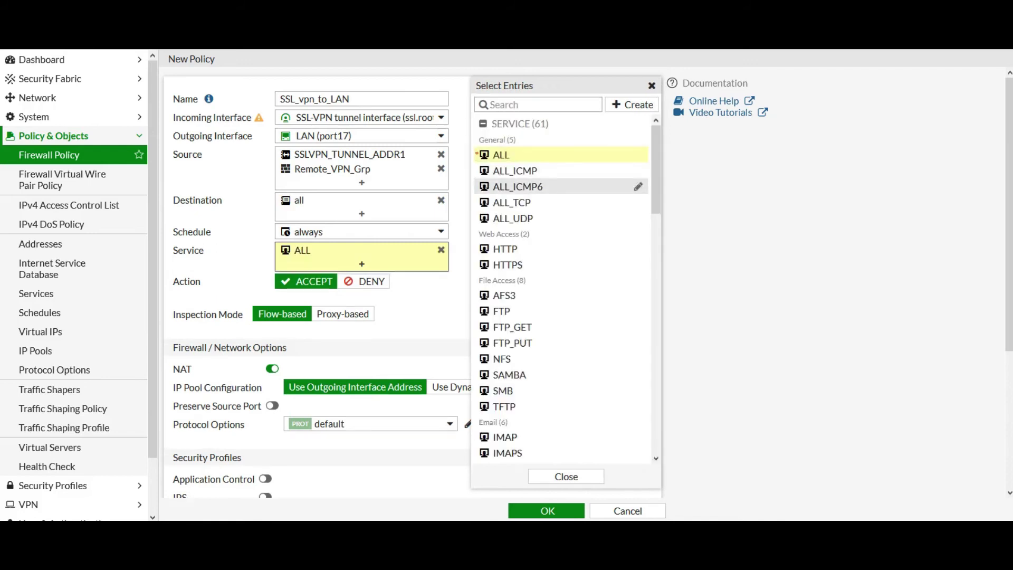
key("Escape")
scroll(411, 279, "down", 3)
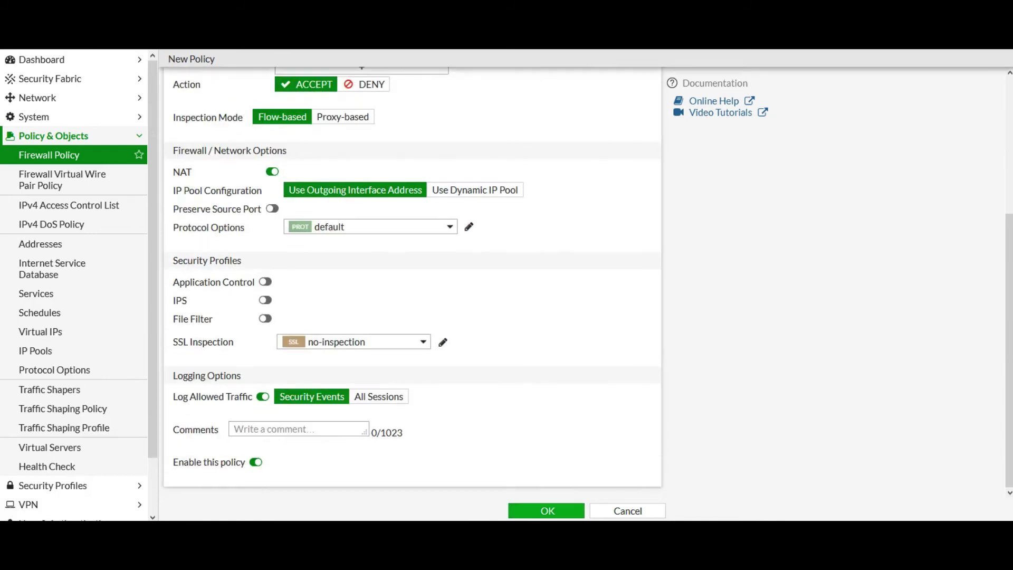
left_click(546, 510)
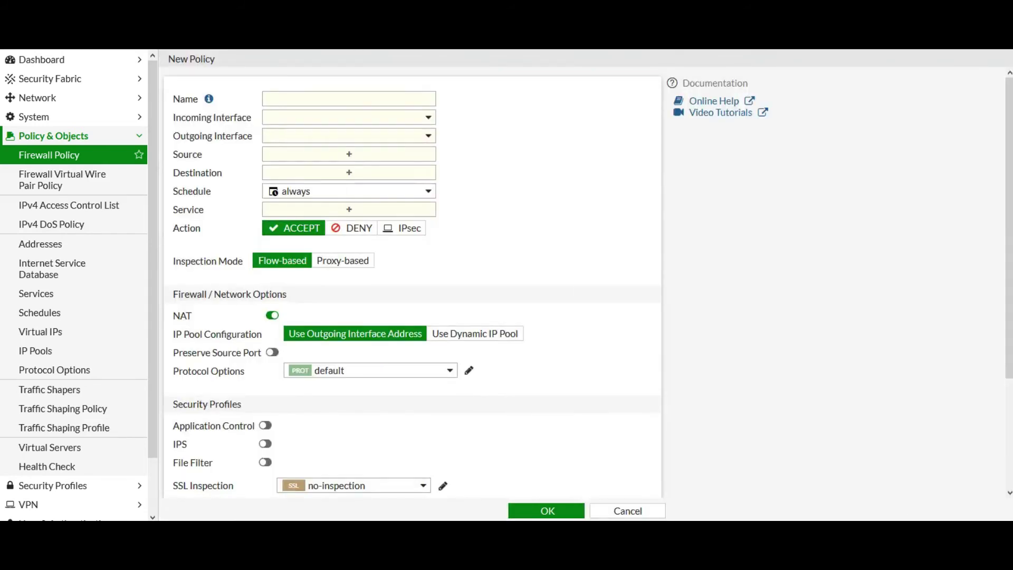
- Name the new firewall policy SSL_VPN_INT
left_click(348, 98)
type("SSl")
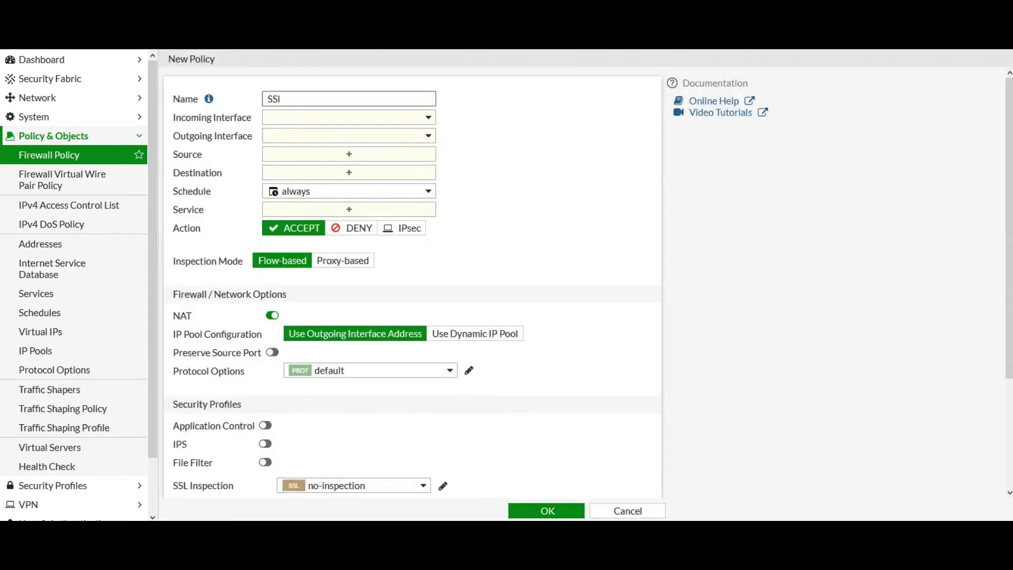
key("BackSpace")
type("L_")
type("VPN_INT")
- Set incoming interface to the SSL-VPN tunnel interface and outgoing to WAN (port1)
key("Tab")
key("Down")
key("Down")
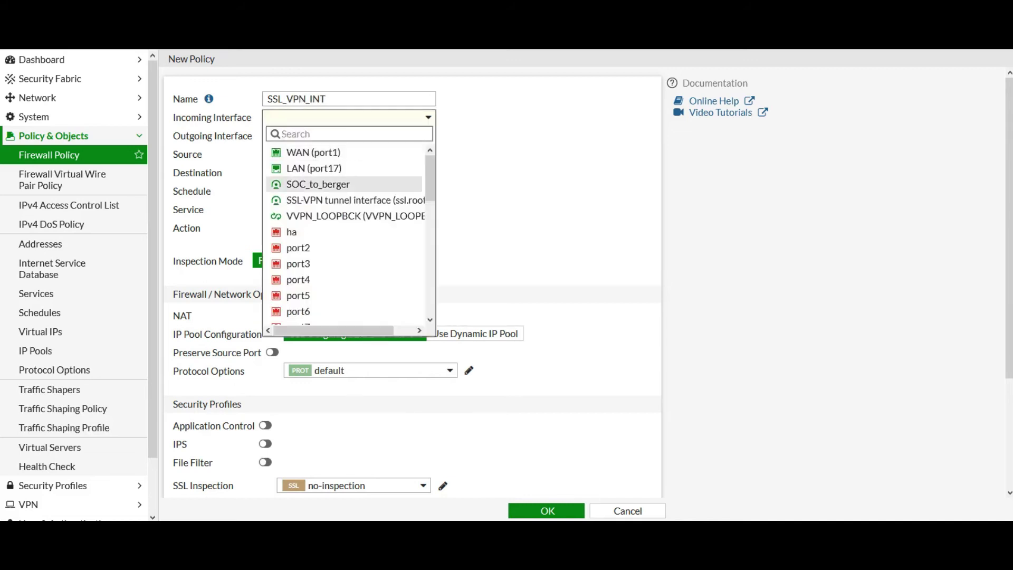
key("Down")
key("Return")
key("Tab")
key("Down")
key("Down")
key("Up")
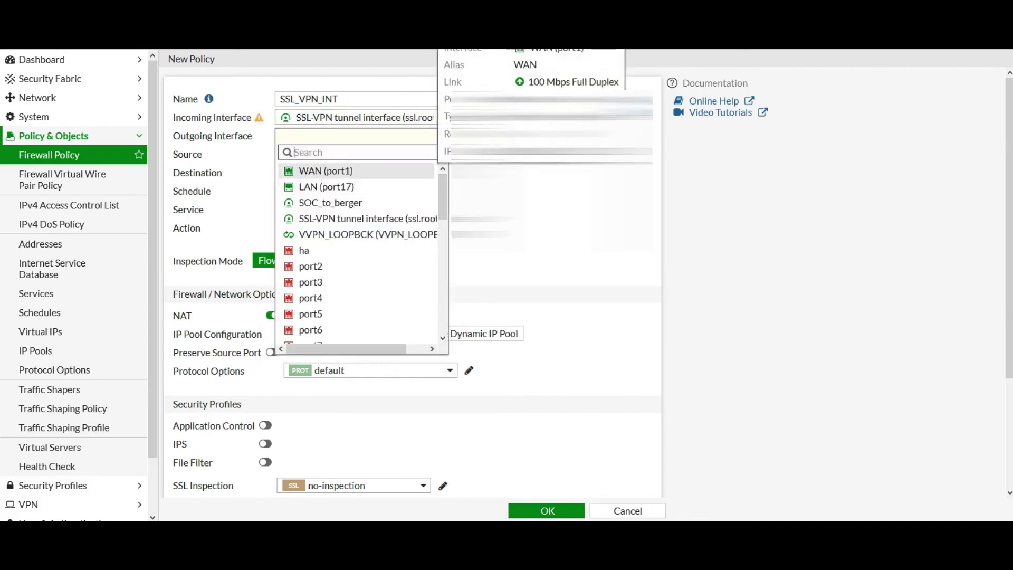
key("Return")
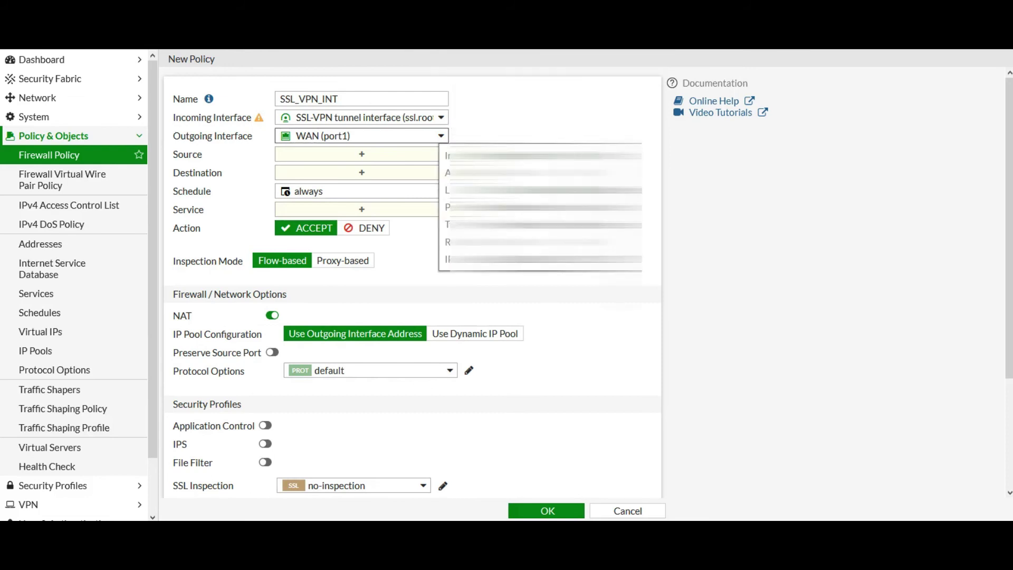
- Add SSLVPN_TUNNEL_ADDR1 and the Remote_VPN_Grp group as policy sources
left_click(362, 154)
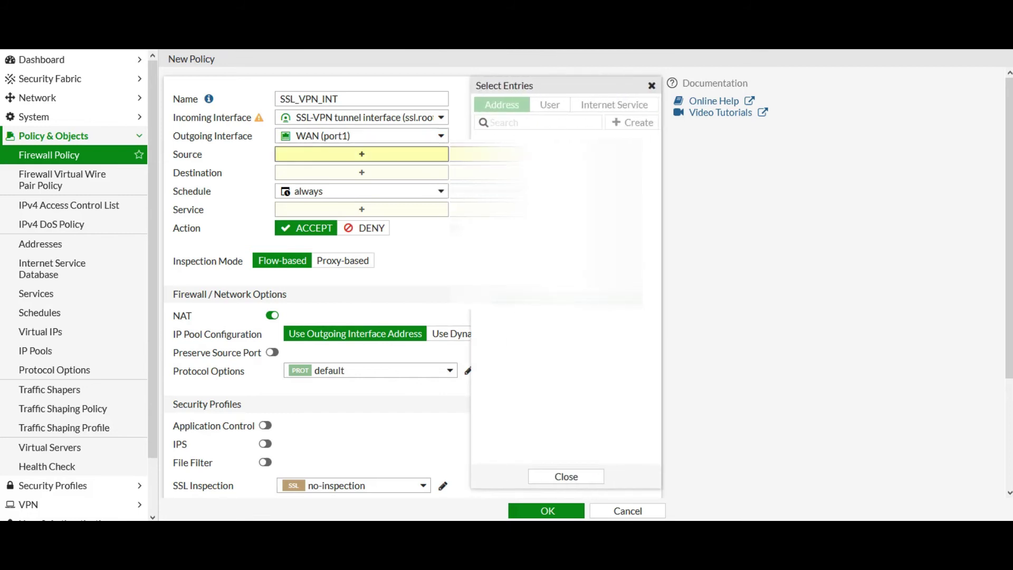
type("ssl")
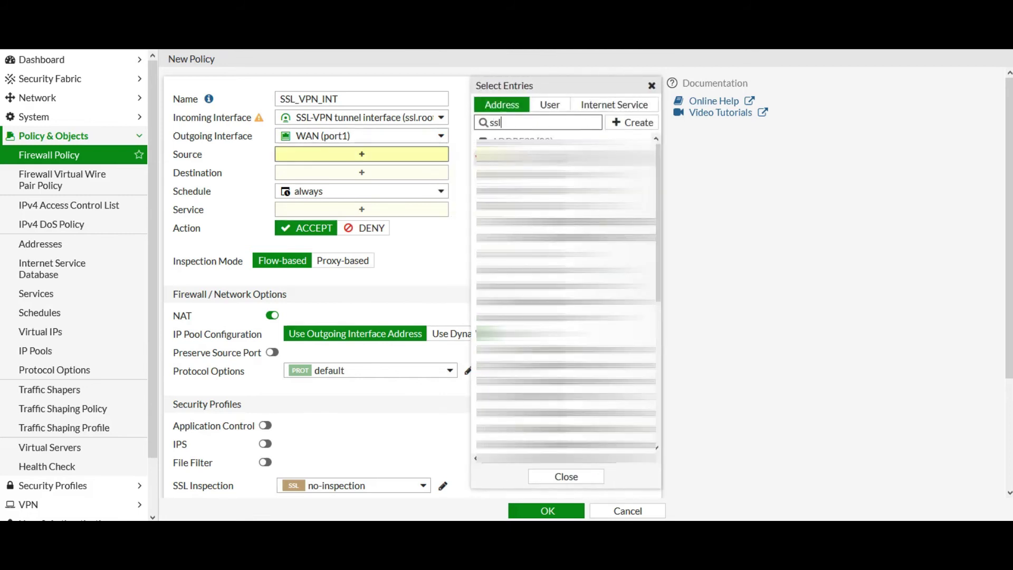
left_click(566, 158)
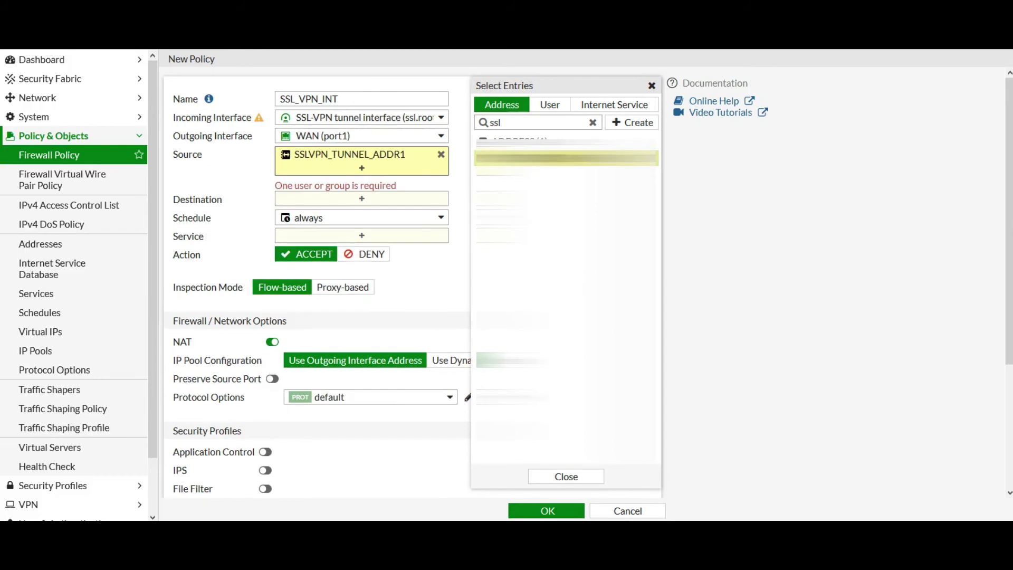
left_click(550, 105)
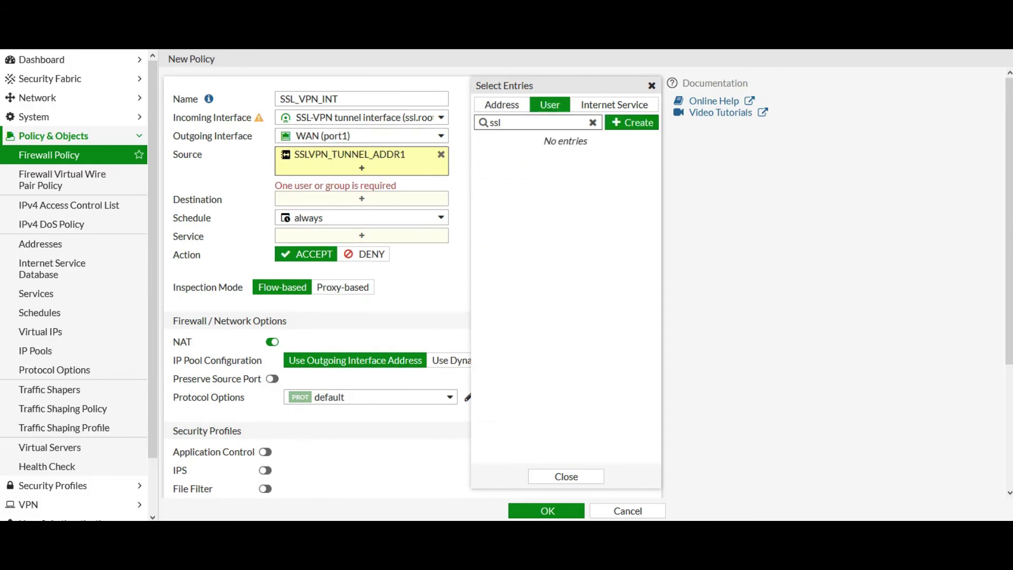
left_click(593, 122)
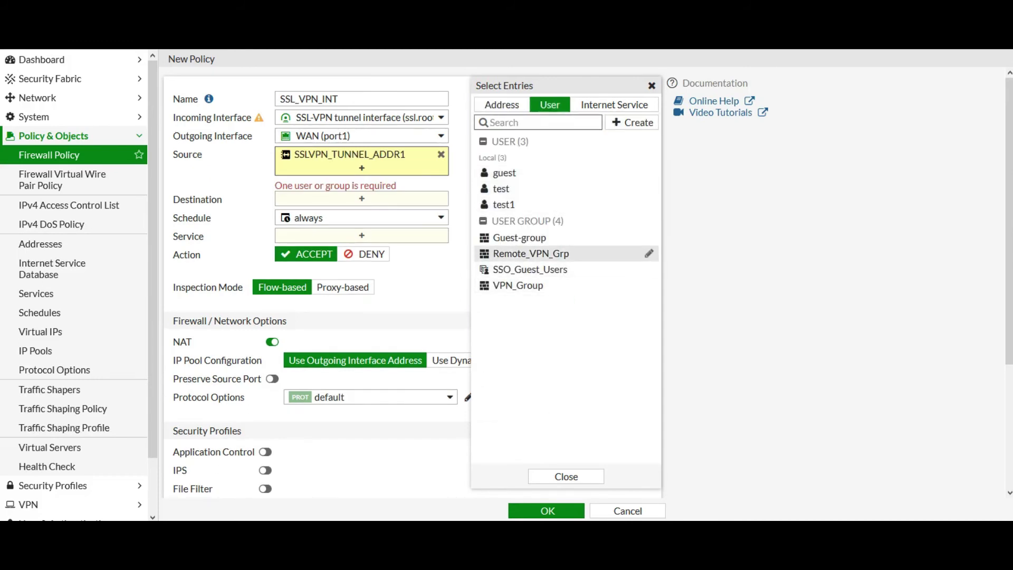
left_click(533, 253)
- Set destination to all and service to ALL, then save the policy
left_click(362, 199)
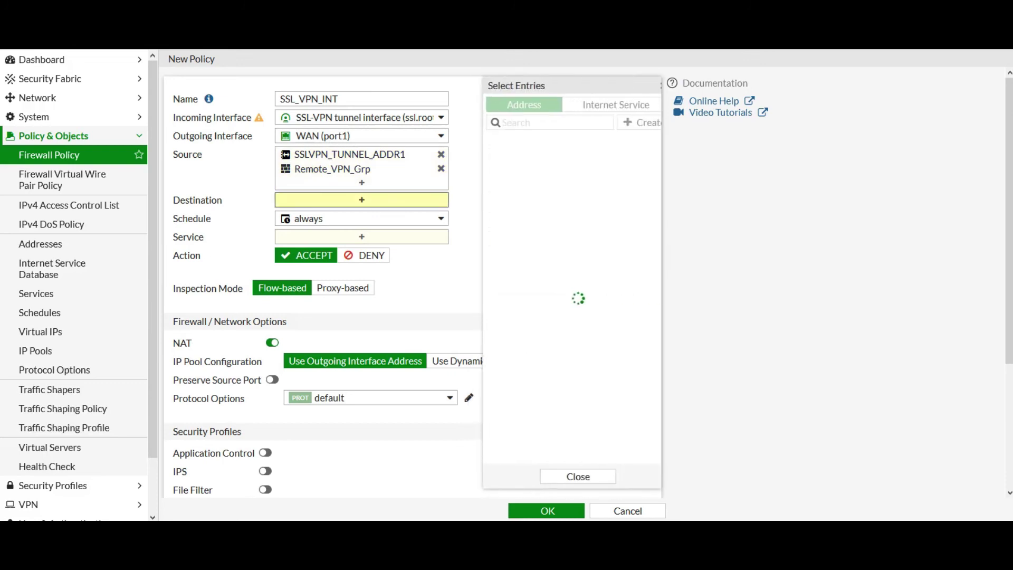
left_click(528, 153)
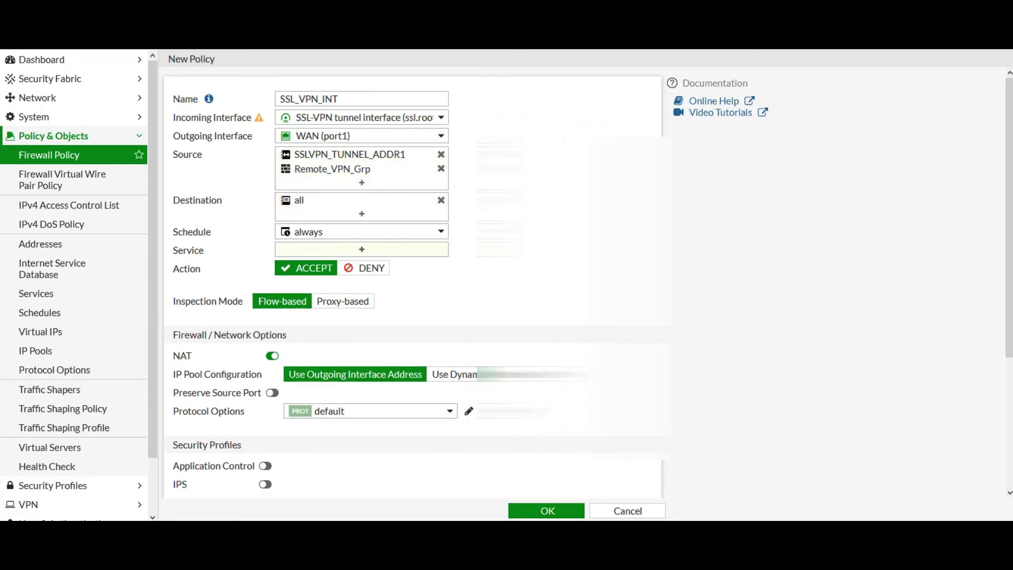
left_click(527, 154)
left_click(424, 280)
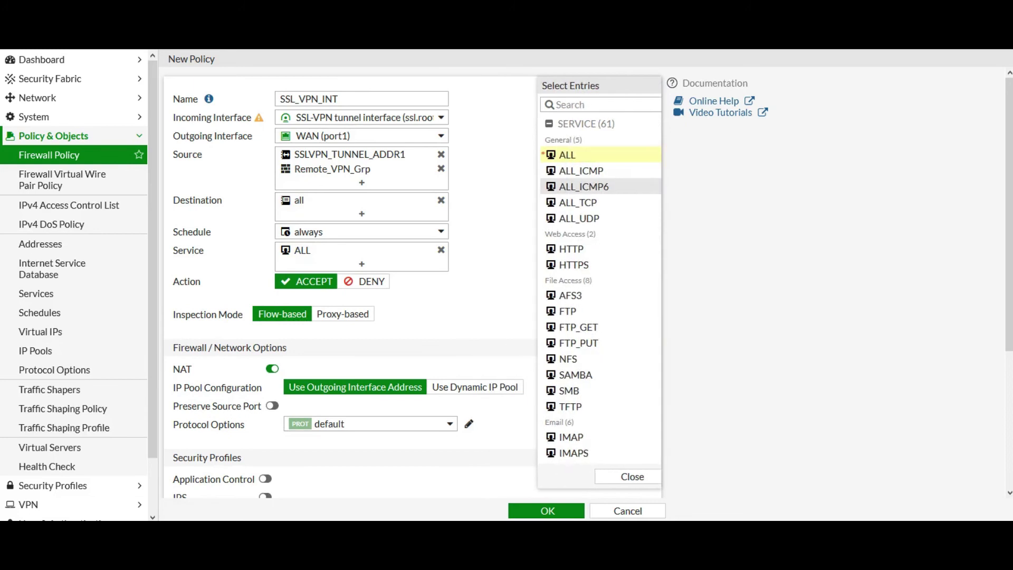
scroll(411, 279, "down", 4)
left_click(546, 511)
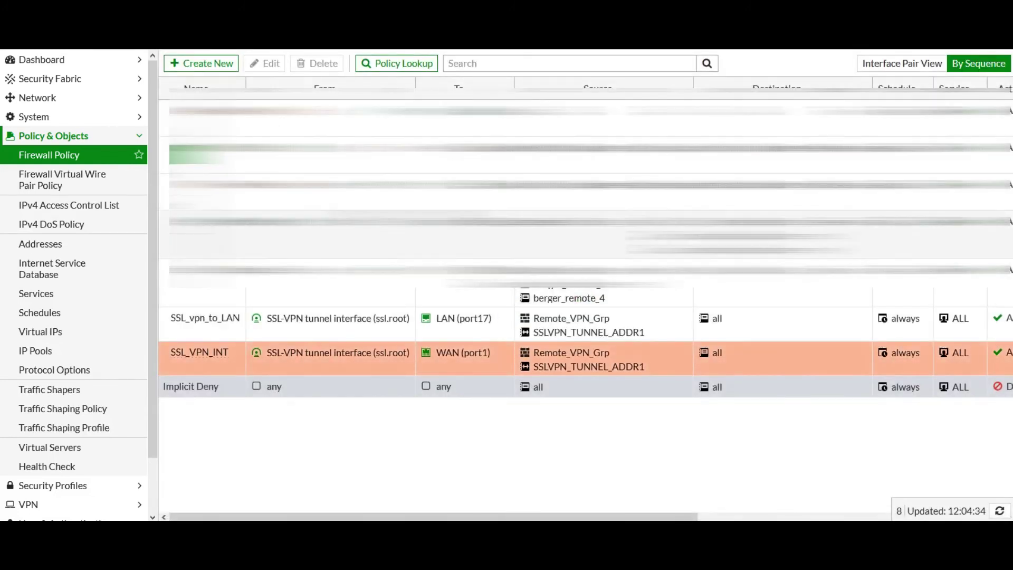
- Launch FortiClient from the system tray and start a new Remote Access VPN connection
left_click(34, 116)
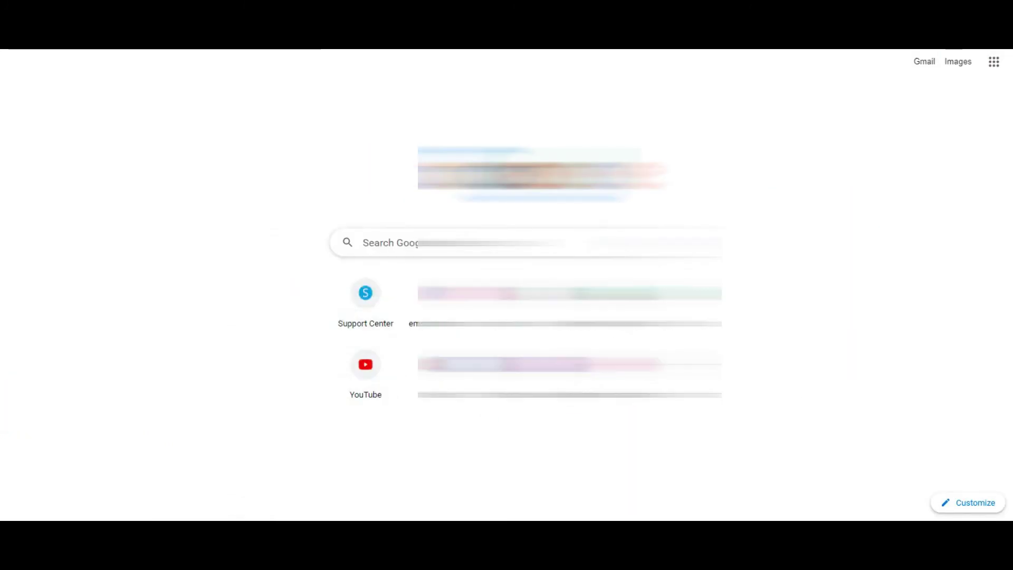
left_click(903, 530)
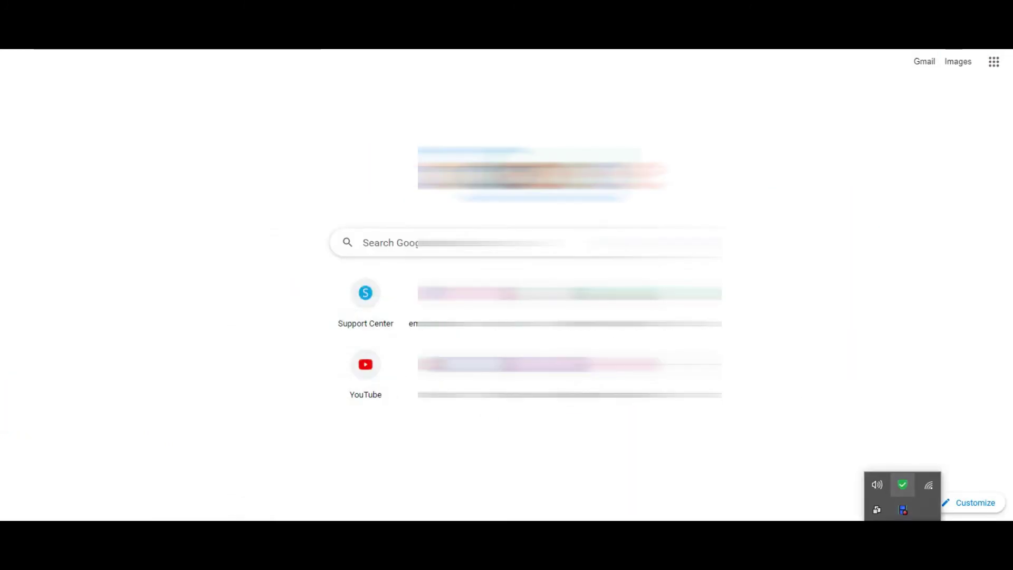
double_click(903, 484)
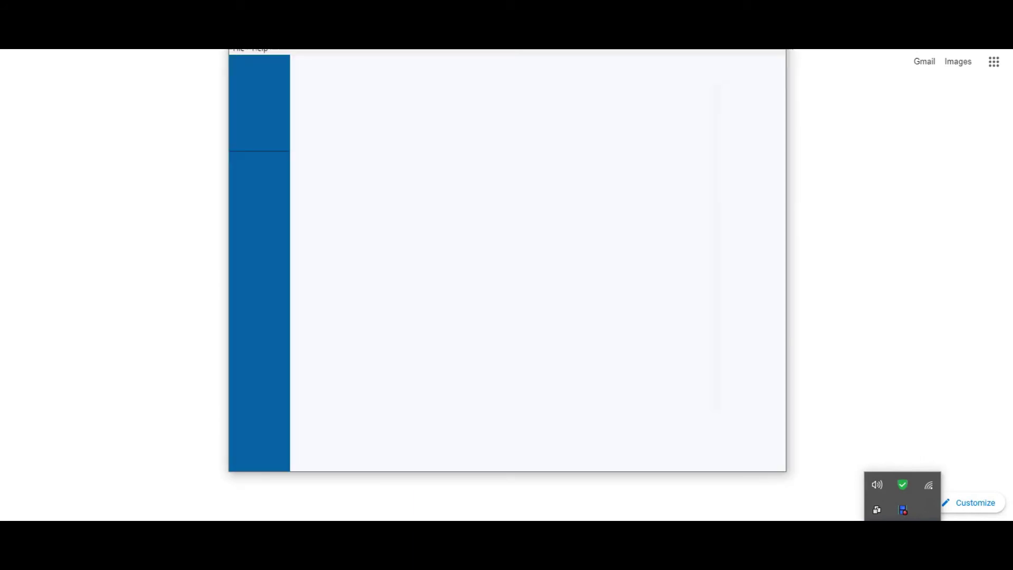
left_click(283, 230)
left_click(774, 63)
left_click(728, 79)
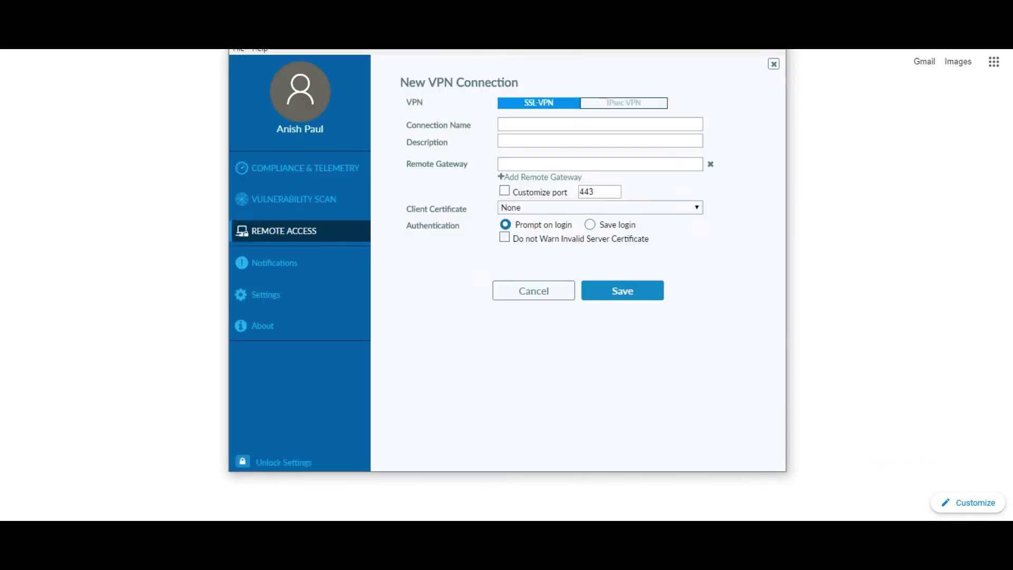
- Name the connection ssl_vpn, reuse the name as description, and fill in the remote gateway
left_click(600, 124)
type("s")
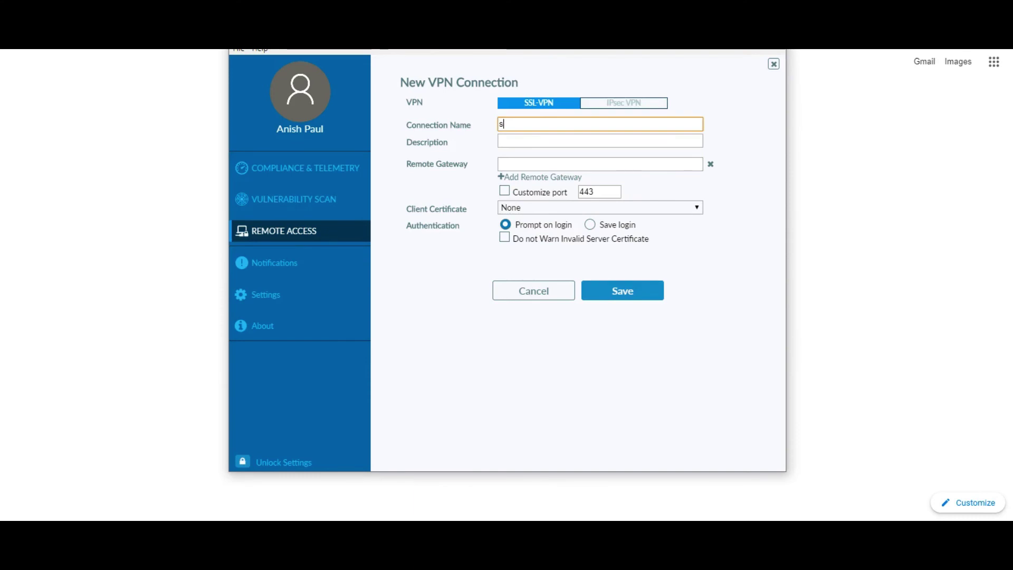
type("sl_vpnm")
key("BackSpace")
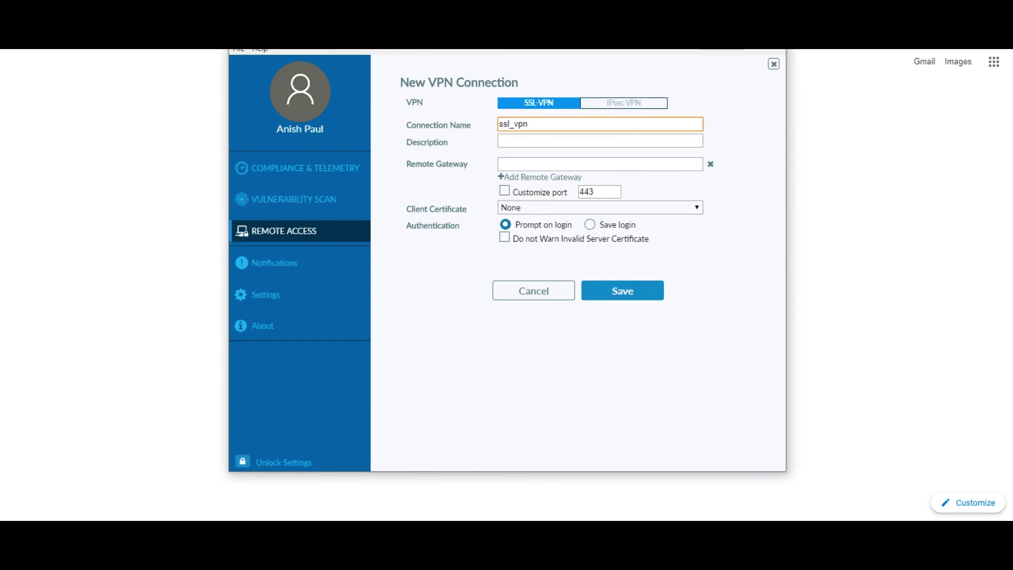
key("Tab")
key("shift+Tab")
key("ctrl+c")
key("Tab")
key("ctrl+v")
key("Tab")
key("ctrl+v")
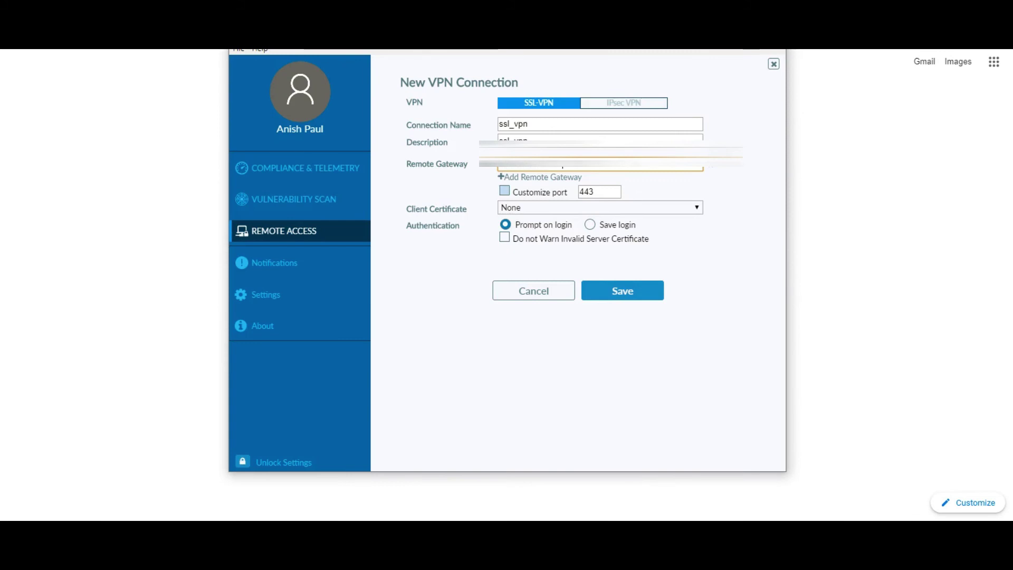
- Enable custom port 4443, save the login username, and save the connection
left_click(504, 191)
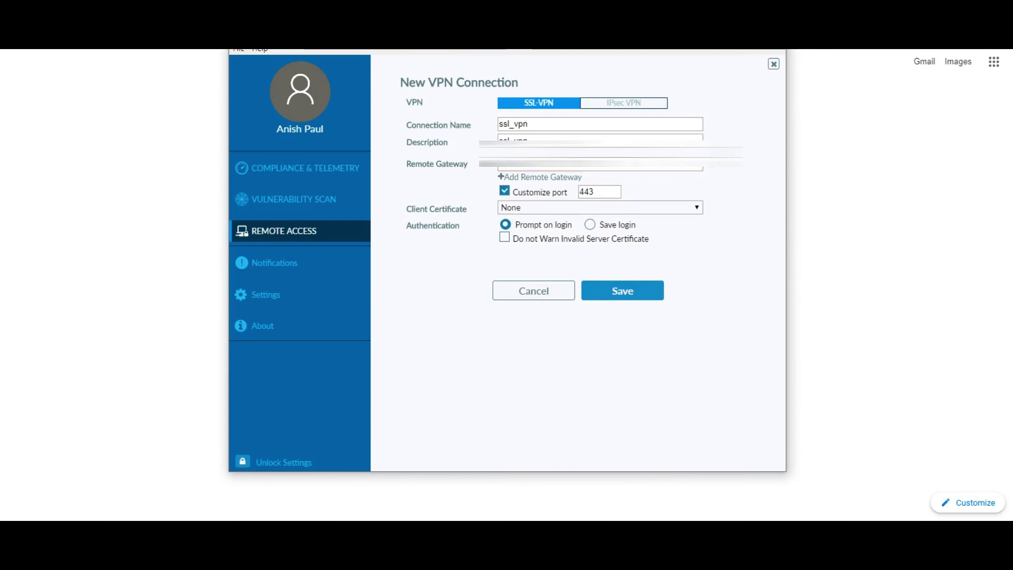
left_click(585, 192)
type("4")
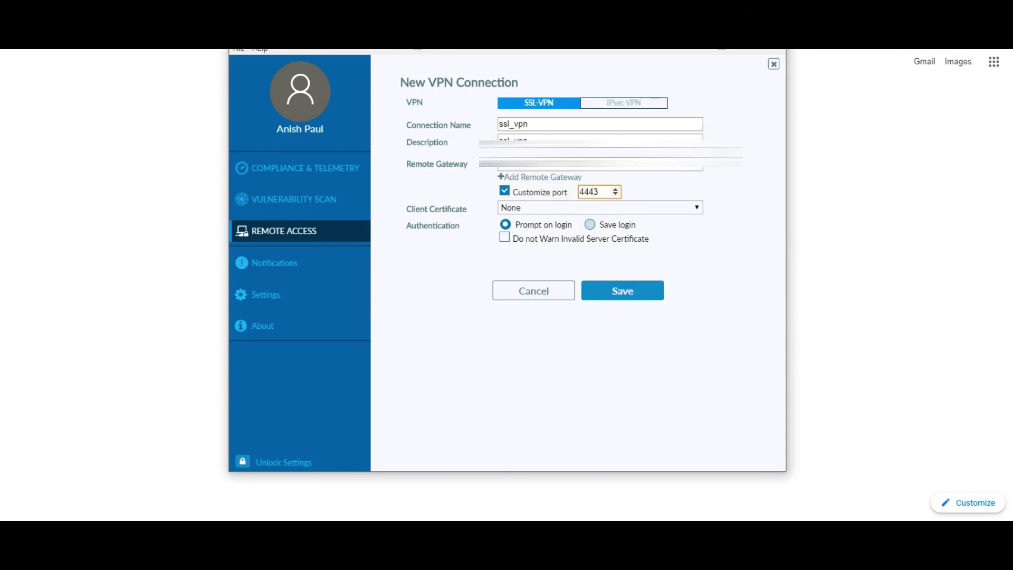
left_click(590, 224)
type("test")
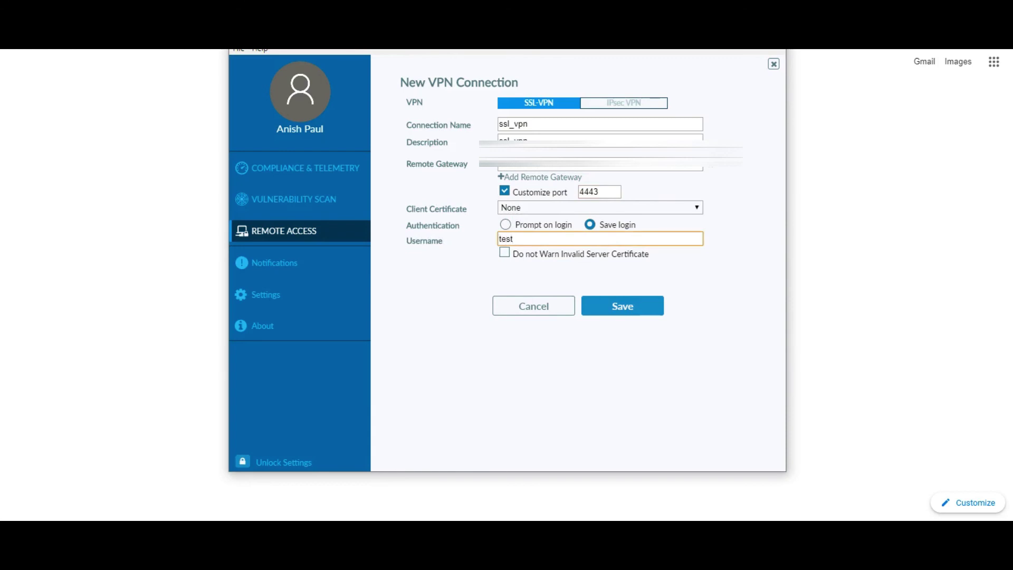
key("Return")
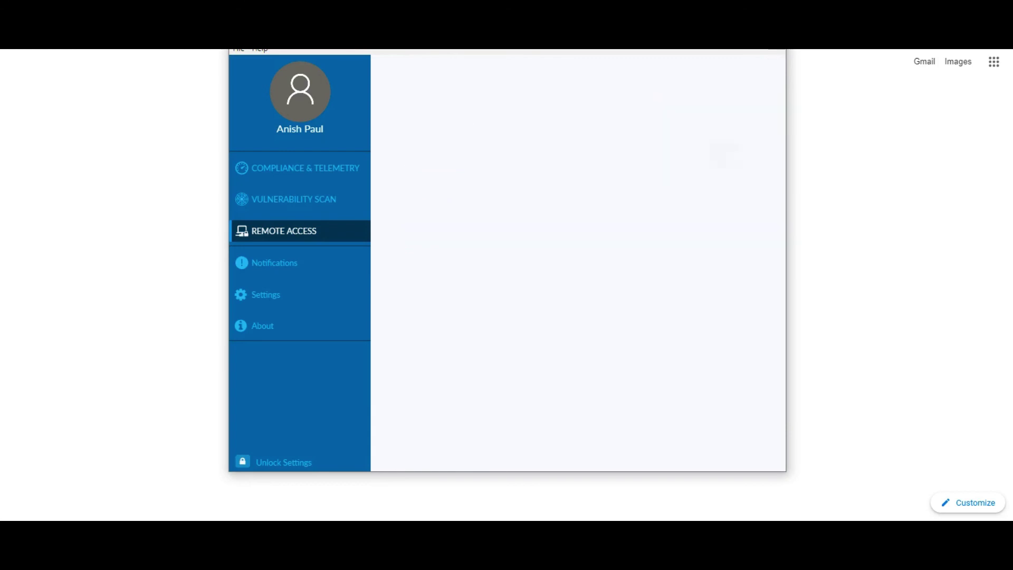
- Enter the password, connect ssl_vpn, and select the assigned IP 10.212.134.200
type("test")
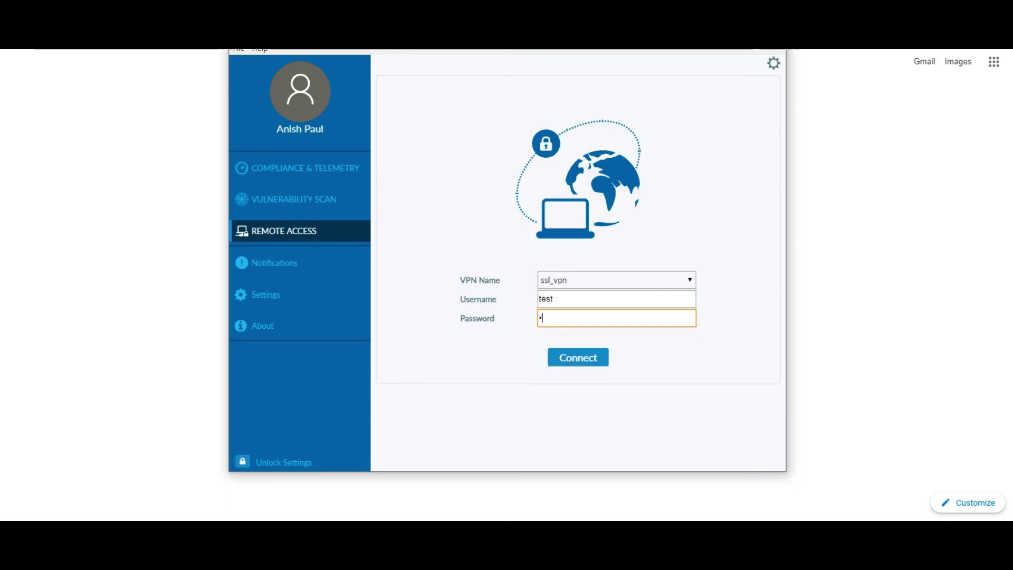
key("Return")
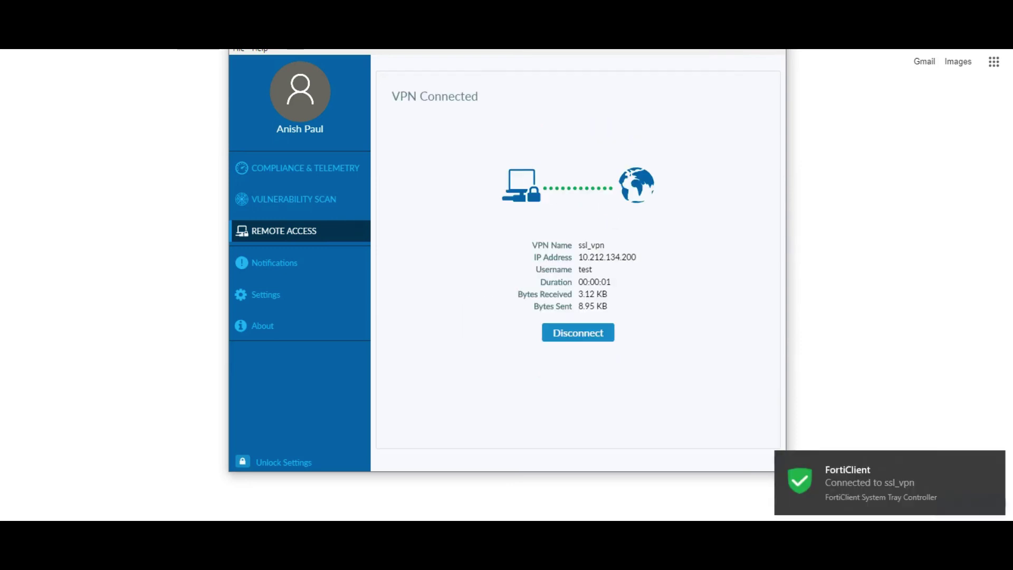
left_click_drag(636, 257, 578, 257)
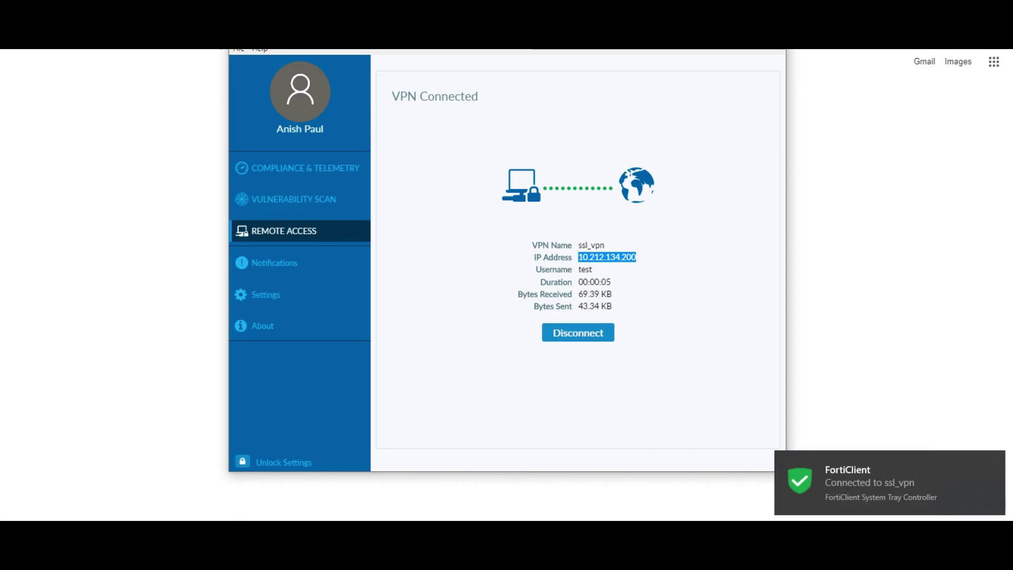
key("alt+Tab")
key("alt+Tab")
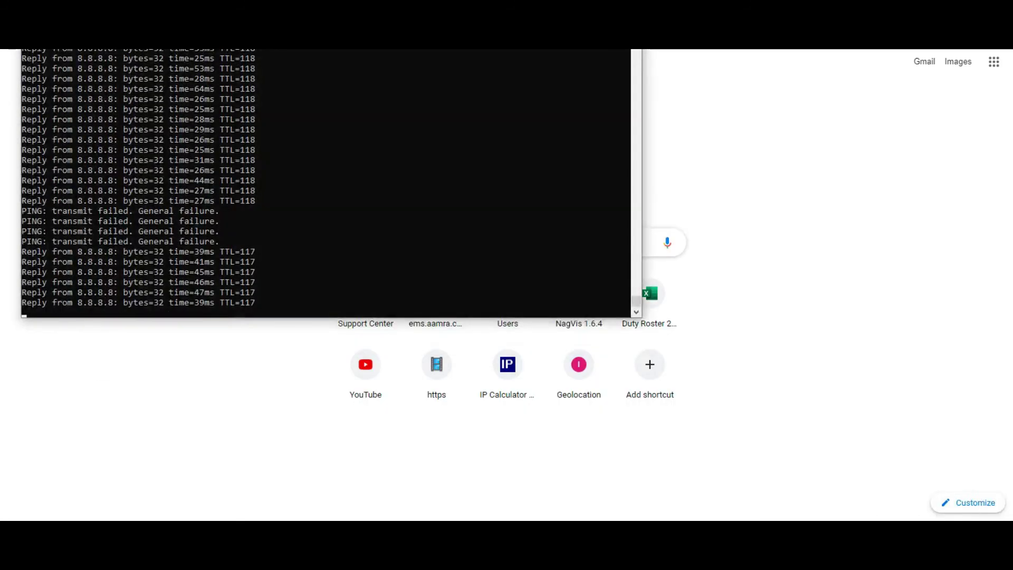
- Restart the continuous ping 8.8.8.8 -t, then switch to the browser's recent addresses
key("ctrl+c")
key("Return")
key("Up")
key("Return")
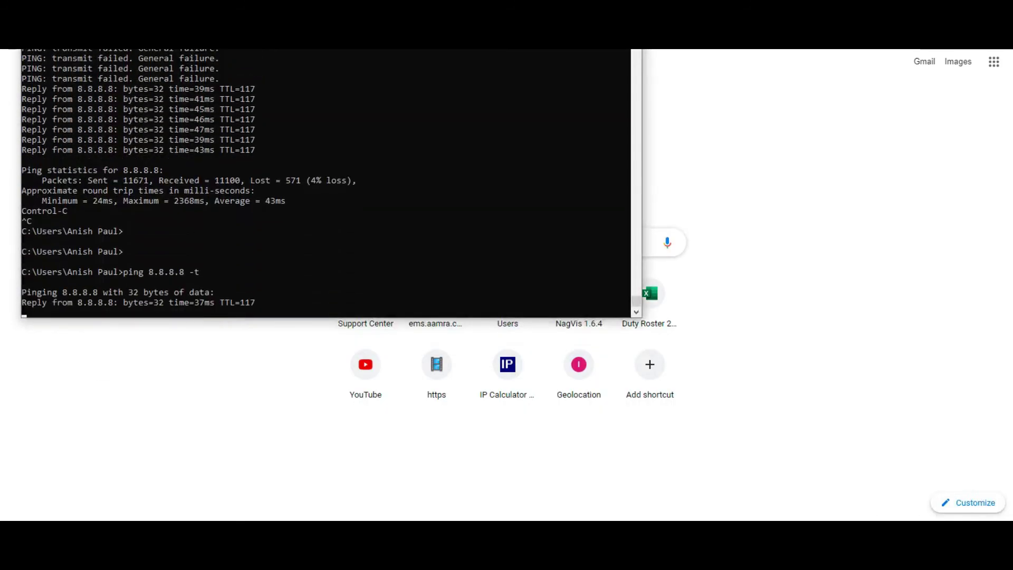
key("alt+Tab")
left_click(506, 243)
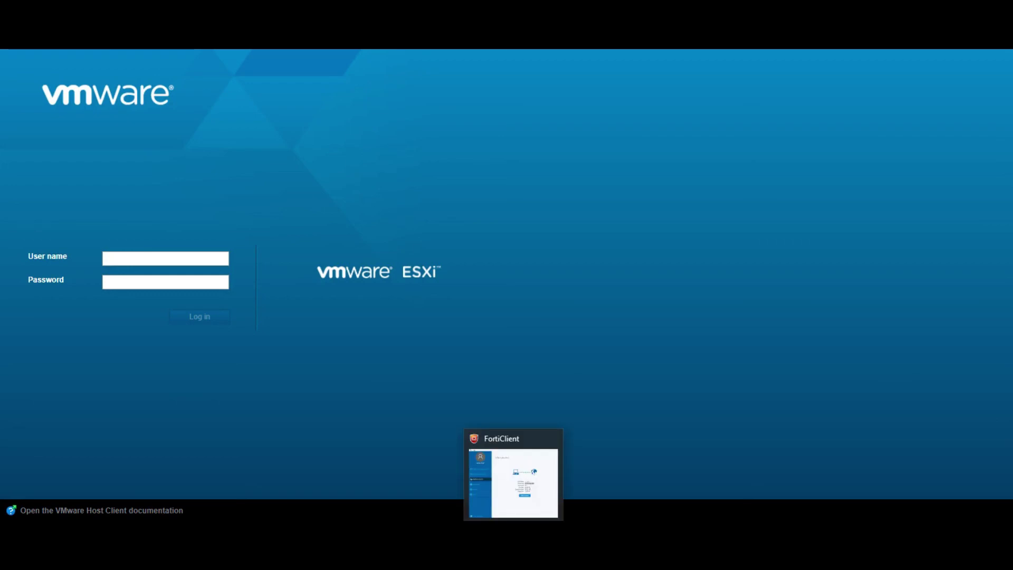
left_click(165, 258)
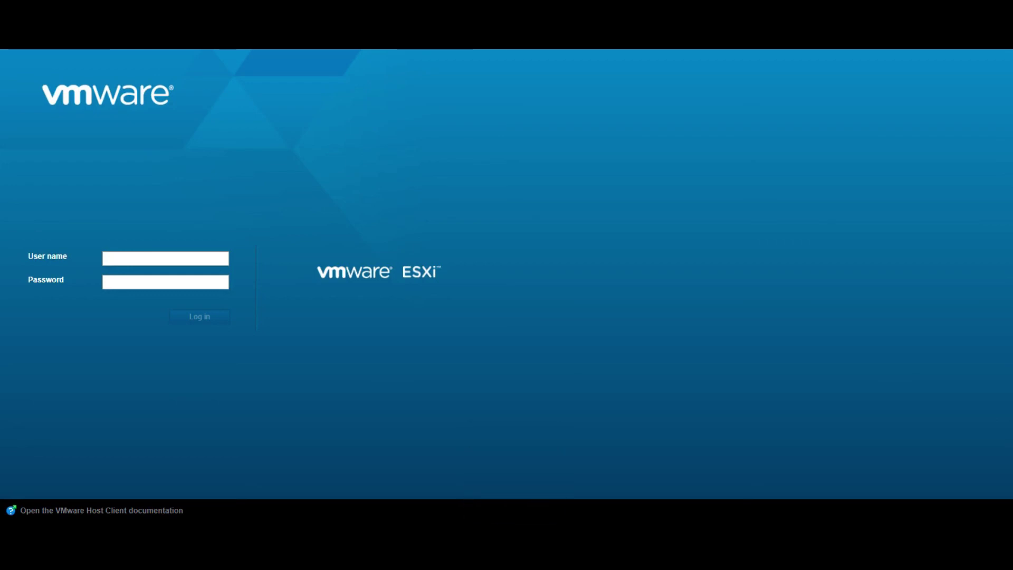